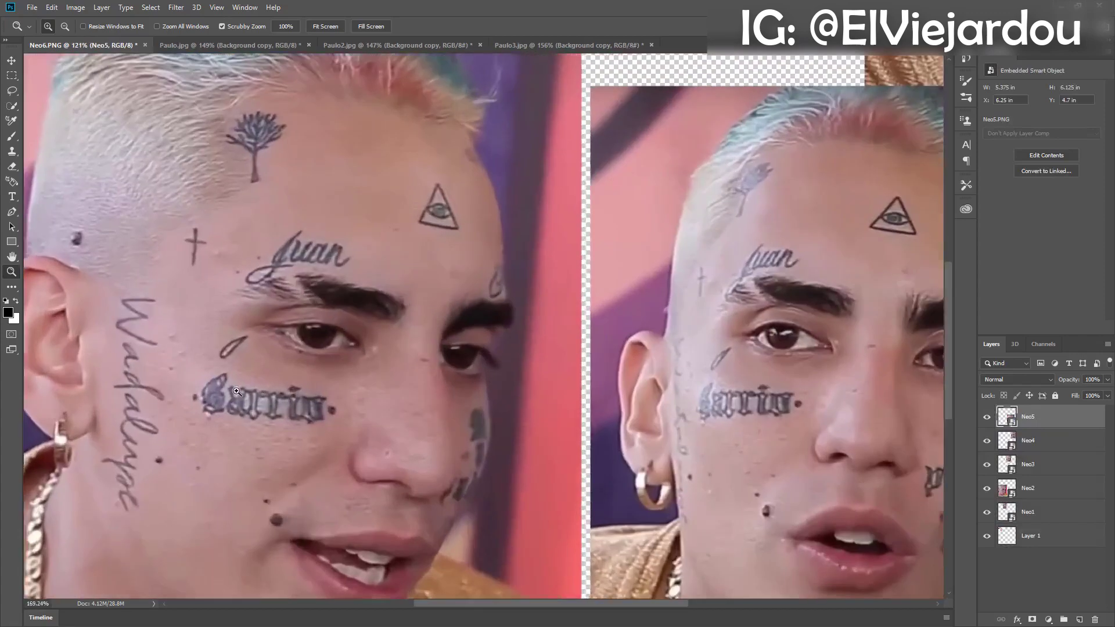
# Zoom in on the barrio tattoo around the eye in the Neo6.PNG collage.
pyautogui.press('w')
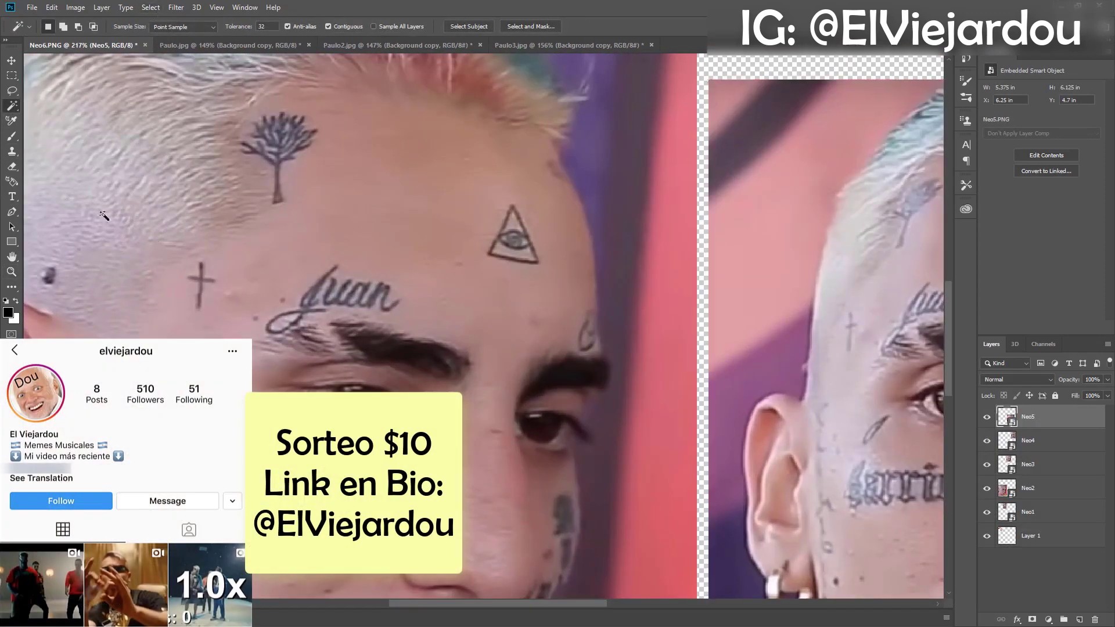
pyautogui.press('z')
pyautogui.moveTo(348, 377); pyautogui.dragTo(406, 376)
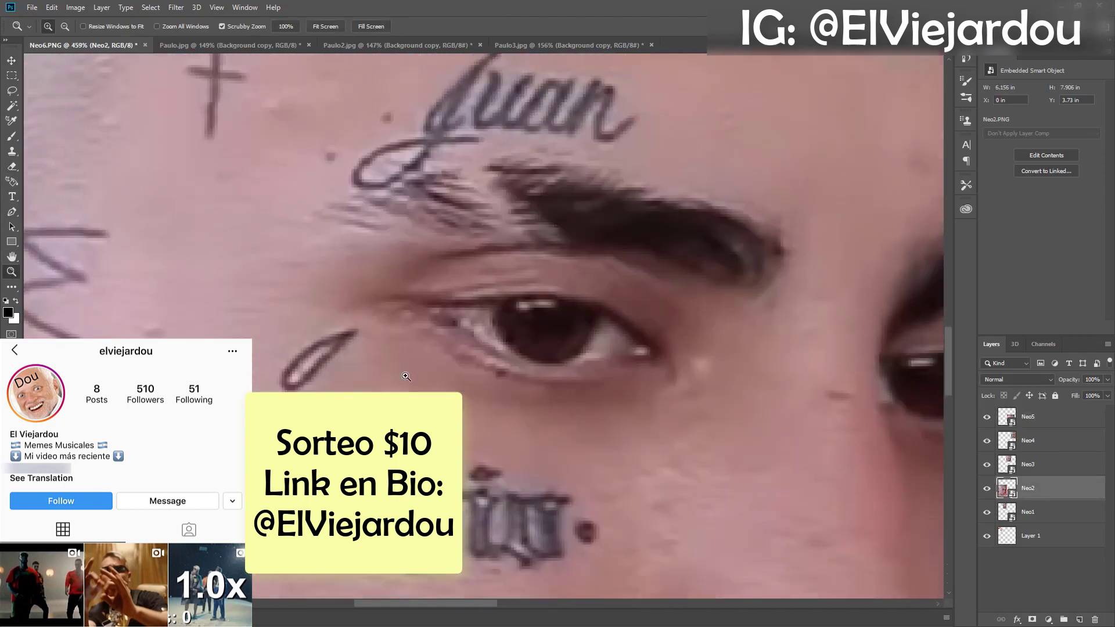
pyautogui.scroll(-3, 406, 377)
pyautogui.press('w')
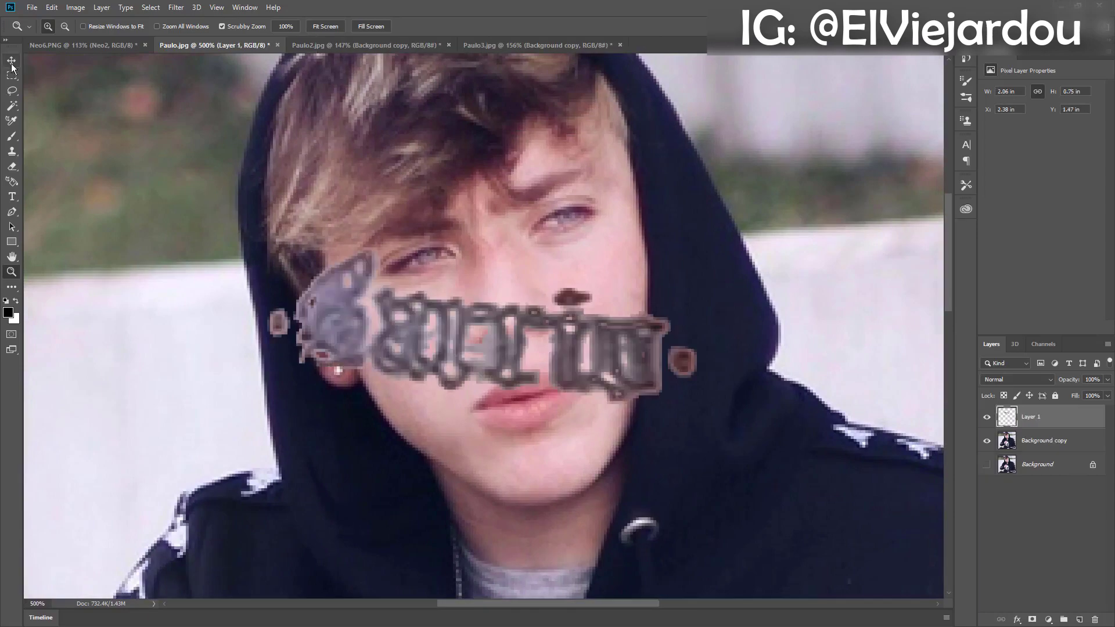
# Shrink the pasted barrio tattoo to about 52% and tilt it −6° along the left cheek.
pyautogui.hotkey('ctrl', 't')
pyautogui.moveTo(693, 253); pyautogui.dragTo(446, 316)
pyautogui.keyDown('alt'); pyautogui.scroll(-1, 443, 378); pyautogui.keyUp('alt')
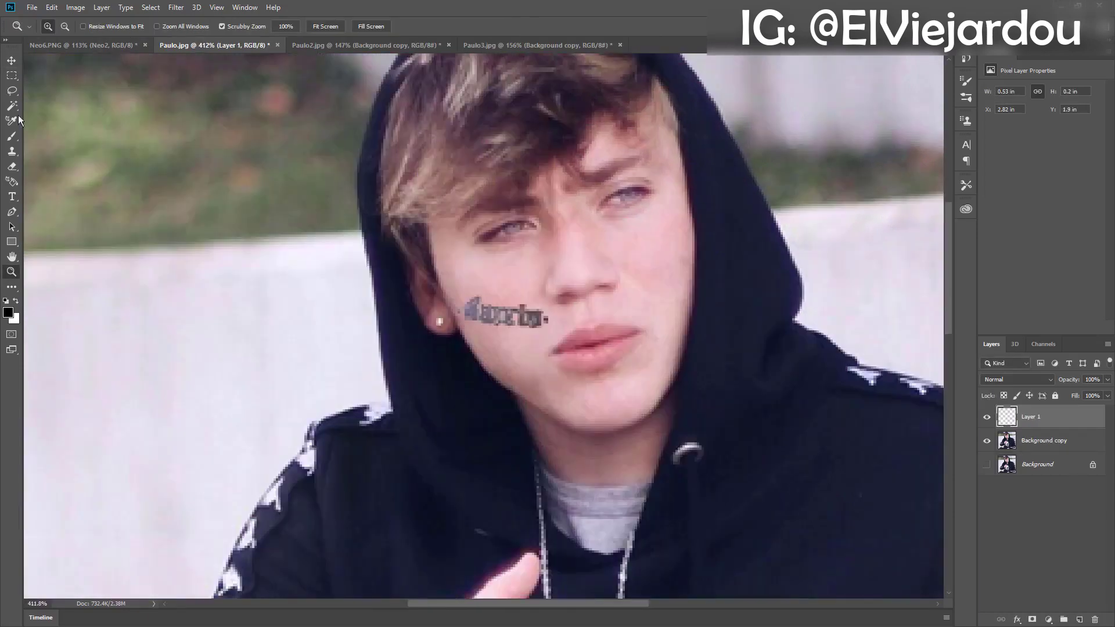
pyautogui.moveTo(562, 266); pyautogui.dragTo(561, 253)
pyautogui.press('Return')
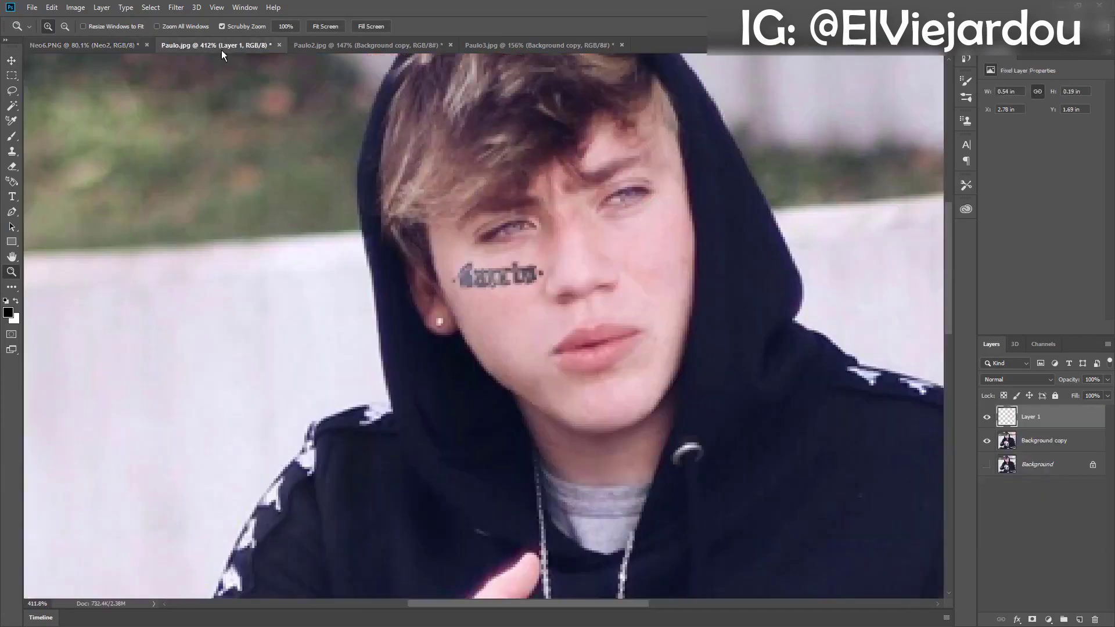
pyautogui.press('w')
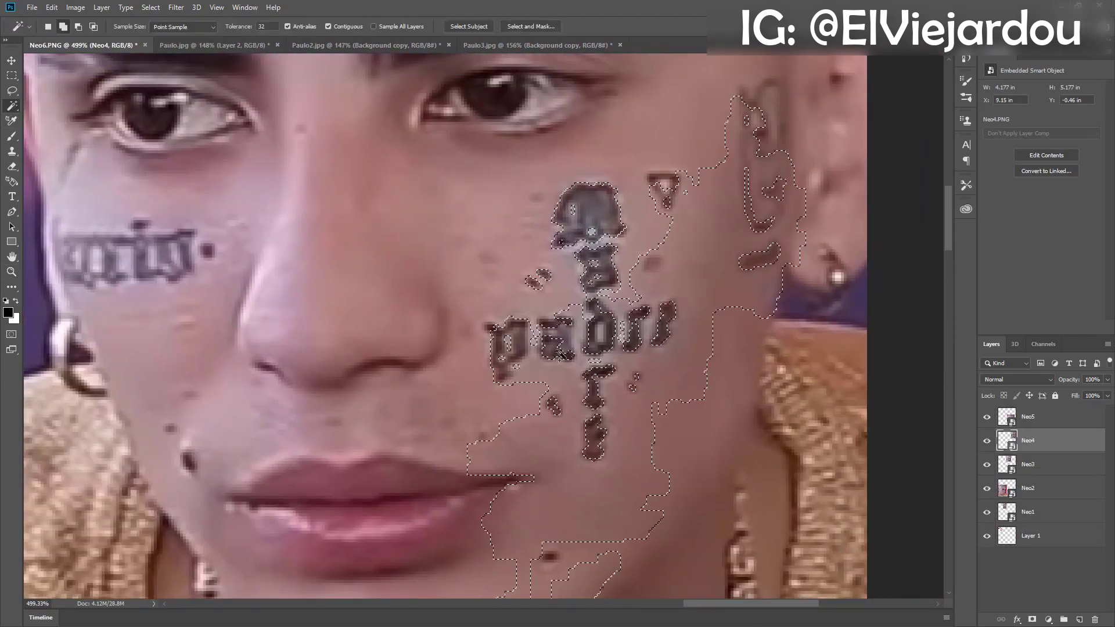
# Limit the padre tattoo selection to its letters plus two added dots.
pyautogui.hotkey('ctrl', 'z')
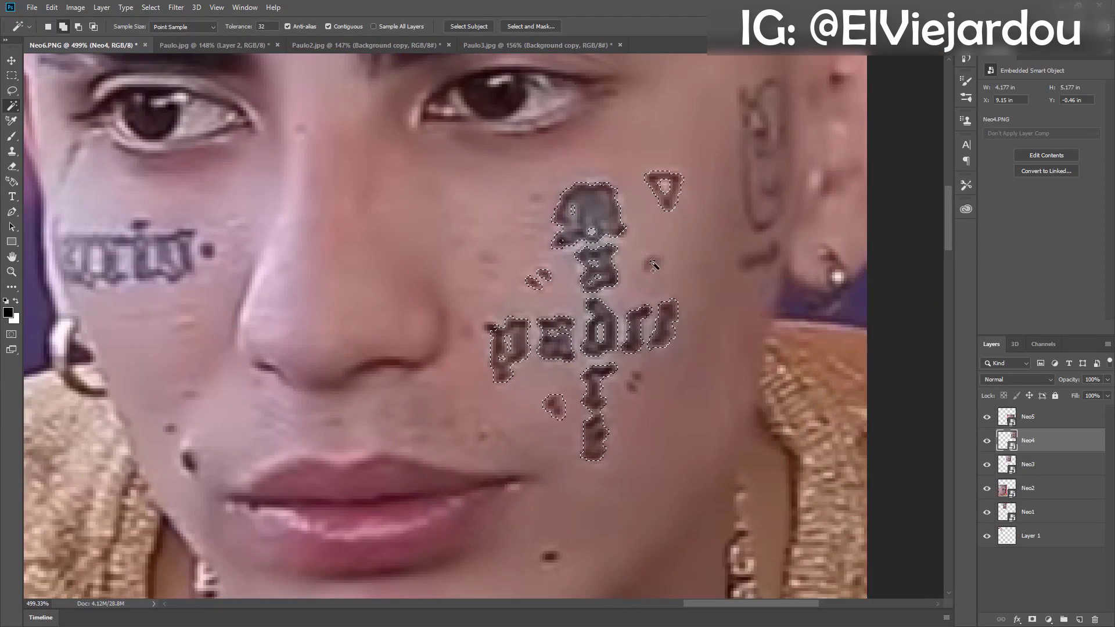
pyautogui.keyDown('shift'); pyautogui.click(653, 265); pyautogui.keyUp('shift')
pyautogui.keyDown('shift'); pyautogui.click(635, 387); pyautogui.keyUp('shift')
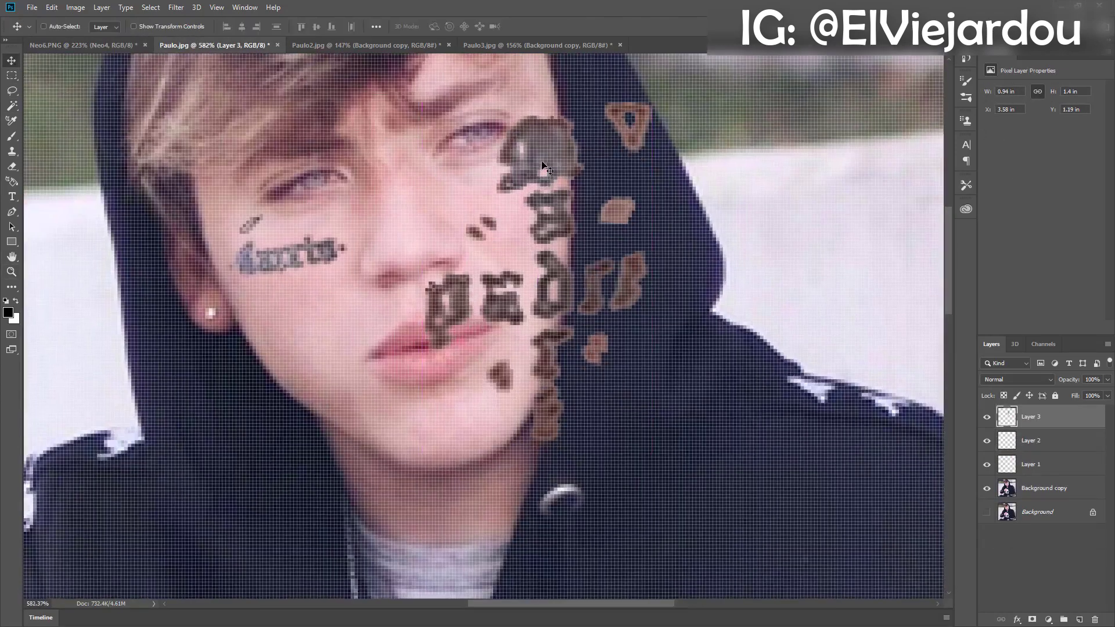
pyautogui.press('v')
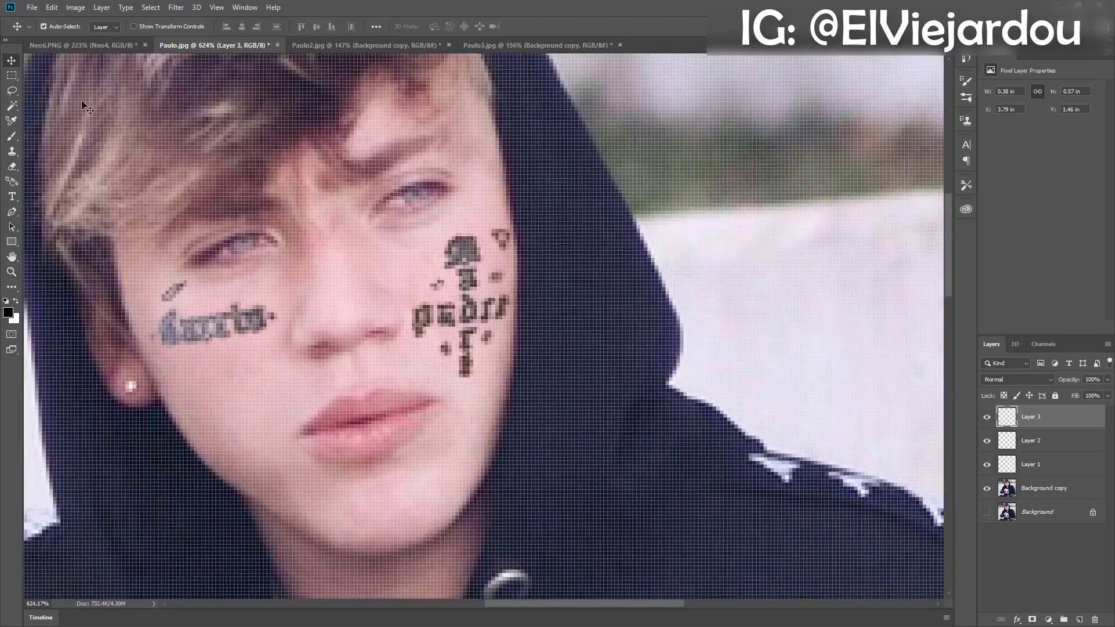
# Shrink, slightly rotate and warp the padre tattoo onto the right cheek.
pyautogui.hotkey('ctrl', 't')
pyautogui.moveTo(512, 221)
pyautogui.mouseDown()
pyautogui.moveTo(521, 211)
pyautogui.moveTo(505, 210)
pyautogui.mouseUp()
pyautogui.press('Return')
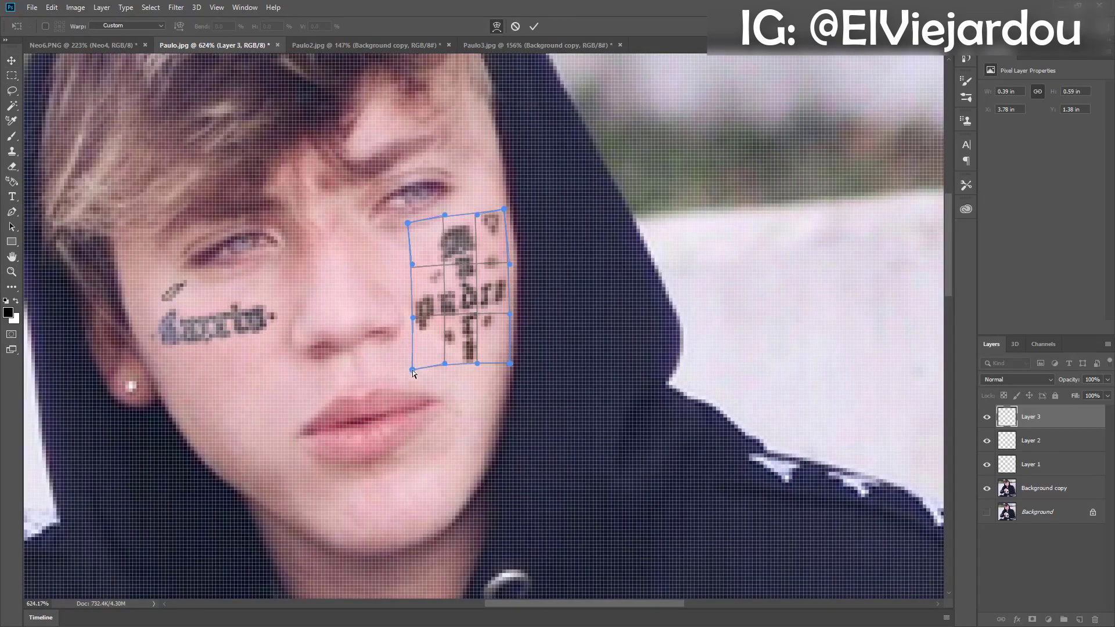
pyautogui.press('Return')
pyautogui.press('z')
pyautogui.moveTo(508, 319); pyautogui.dragTo(294, 281)
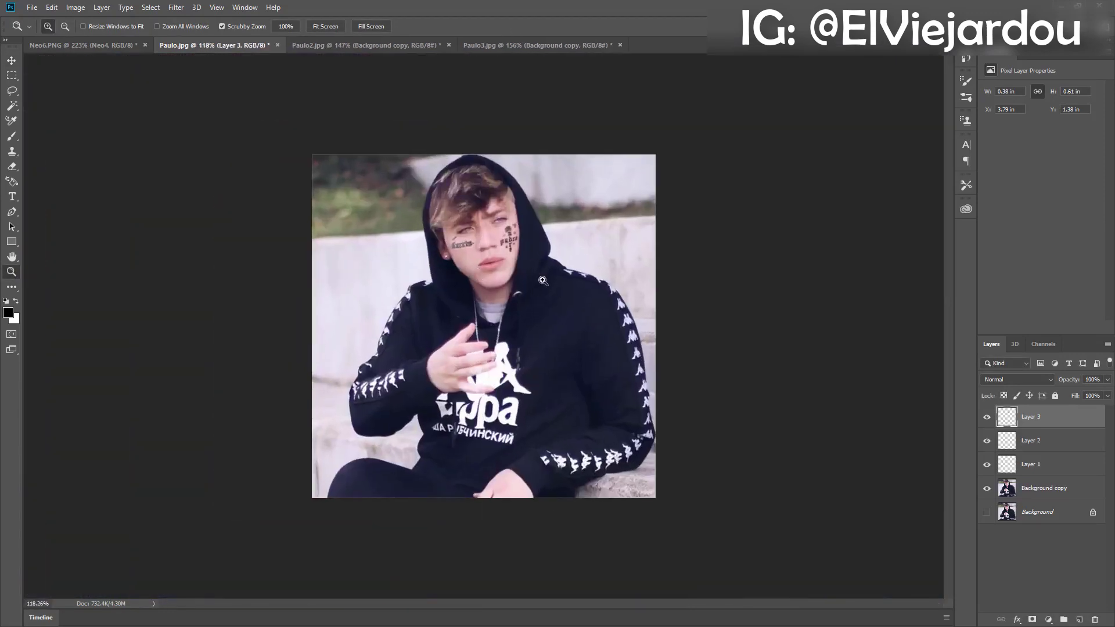
# Compare the collage with Paulo.jpg and zoom in on the script tattoo above the brow.
pyautogui.click(81, 45)
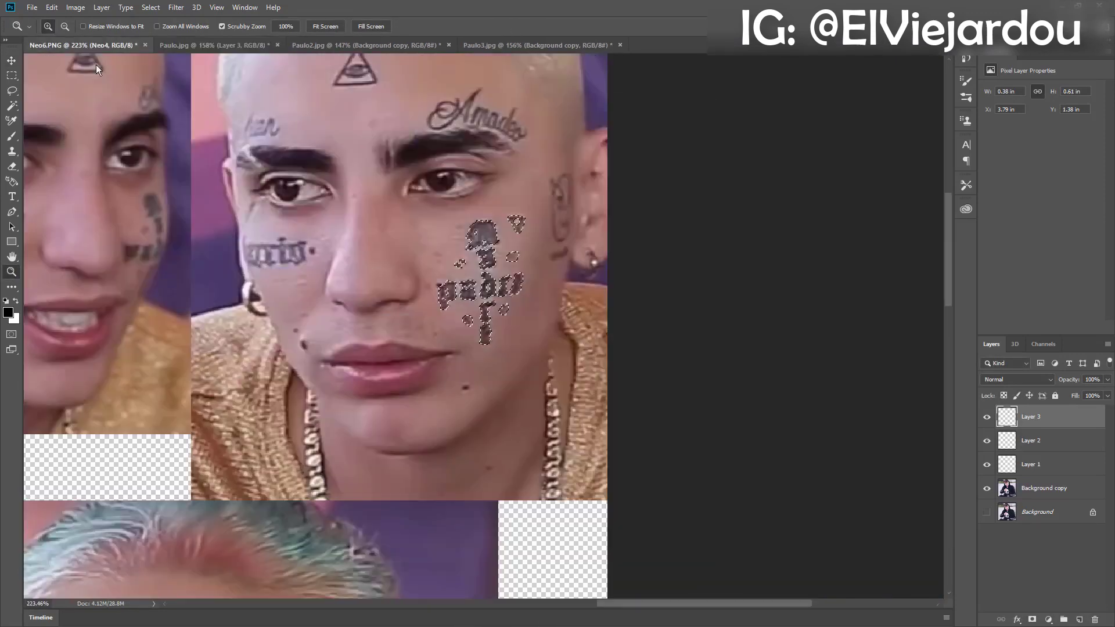
pyautogui.hotkey('ctrl', '0')
pyautogui.click(176, 45)
pyautogui.click(112, 45)
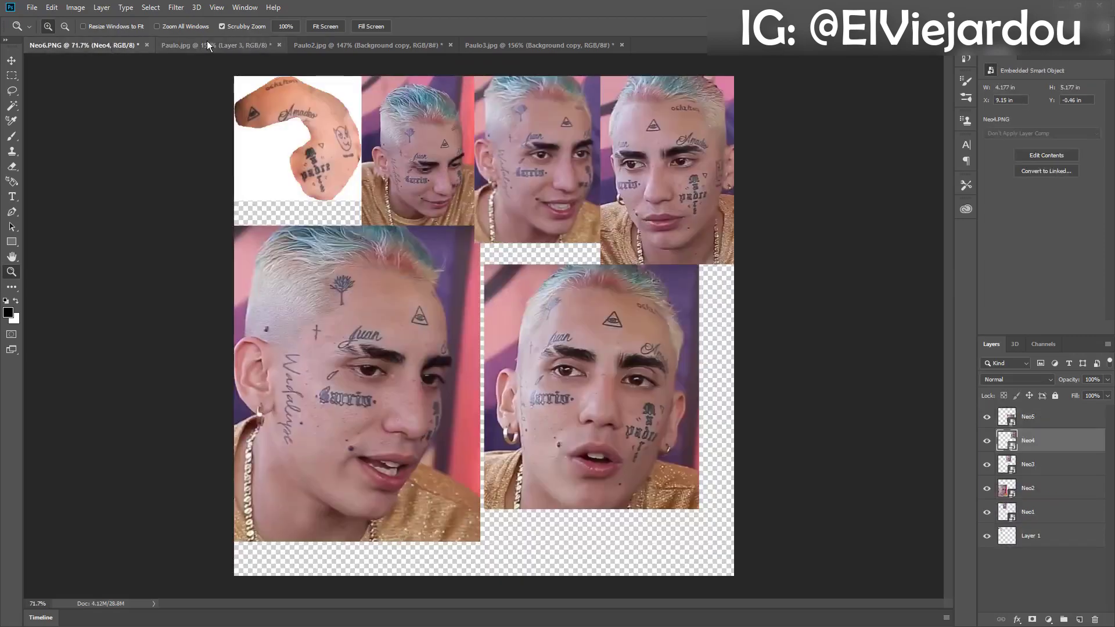
pyautogui.click(208, 44)
pyautogui.click(106, 45)
pyautogui.click(211, 47)
pyautogui.click(96, 45)
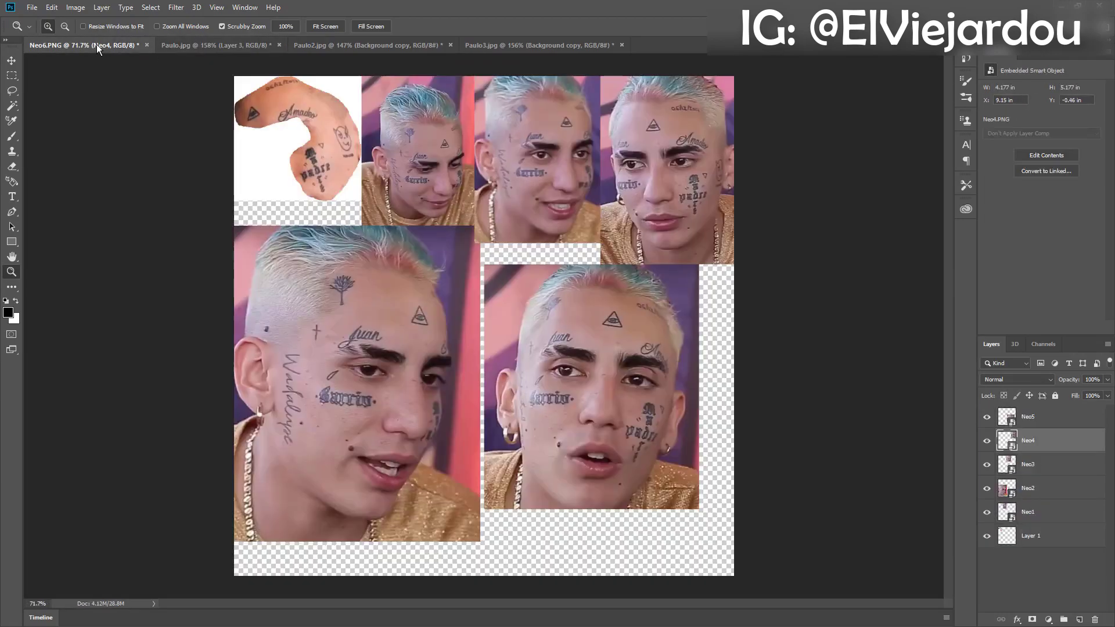
pyautogui.click(174, 45)
pyautogui.click(104, 45)
pyautogui.moveTo(580, 325)
pyautogui.mouseDown()
pyautogui.moveTo(859, 382)
pyautogui.moveTo(431, 198)
pyautogui.mouseUp()
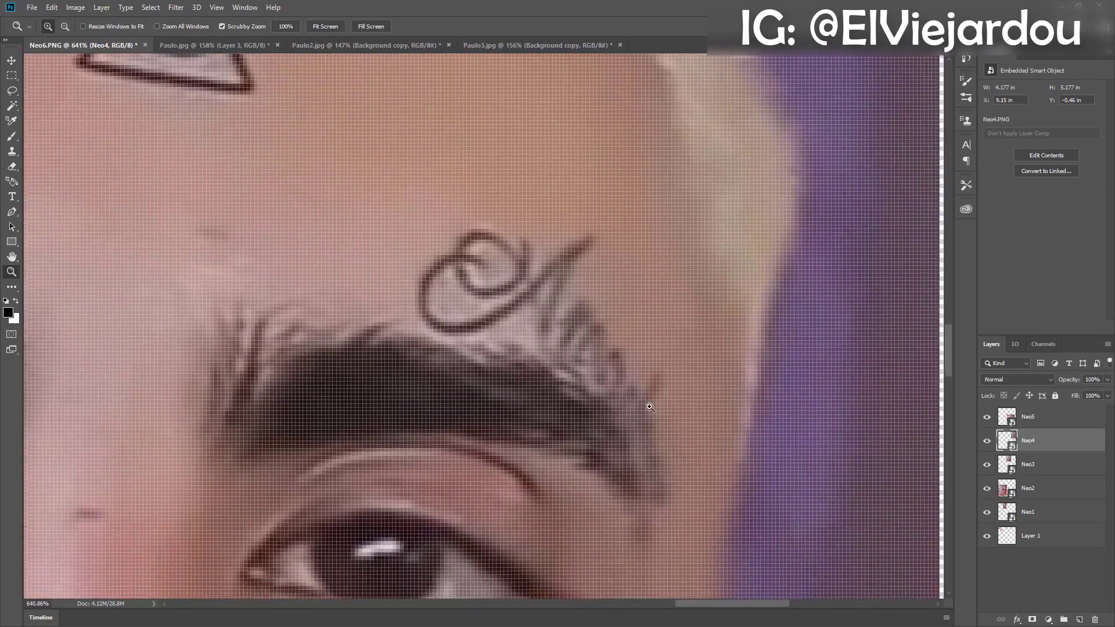
# Copy the brow script tattoo from layer Neo5 and paste it into Paulo.jpg.
pyautogui.press('w')
pyautogui.hotkey('alt', ']')
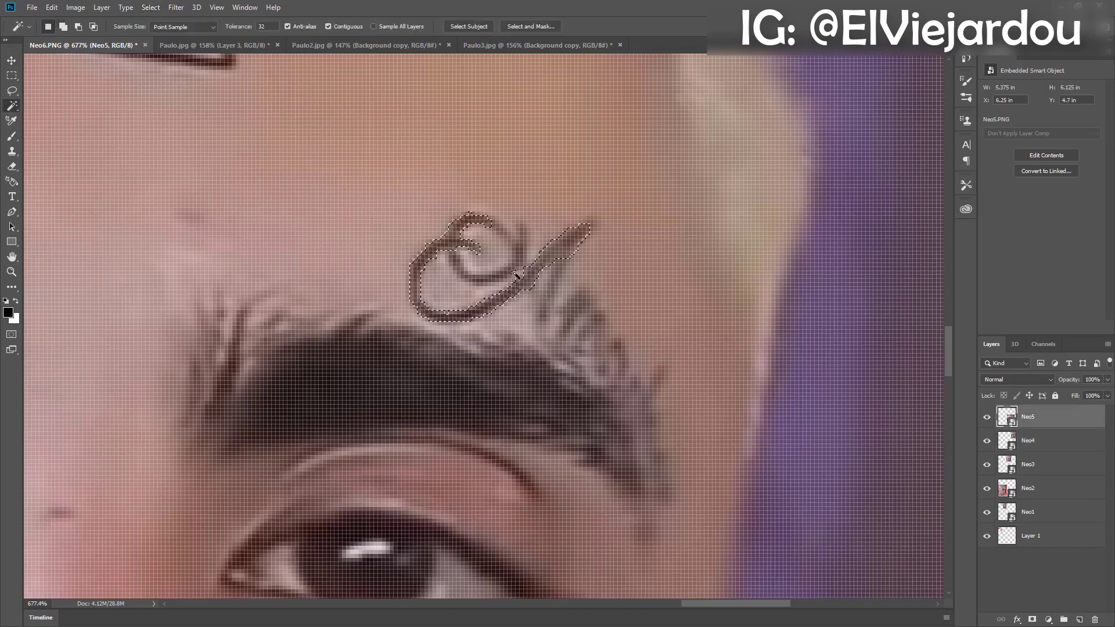
pyautogui.click(584, 313)
pyautogui.hotkey('ctrl', 'c')
pyautogui.click(215, 44)
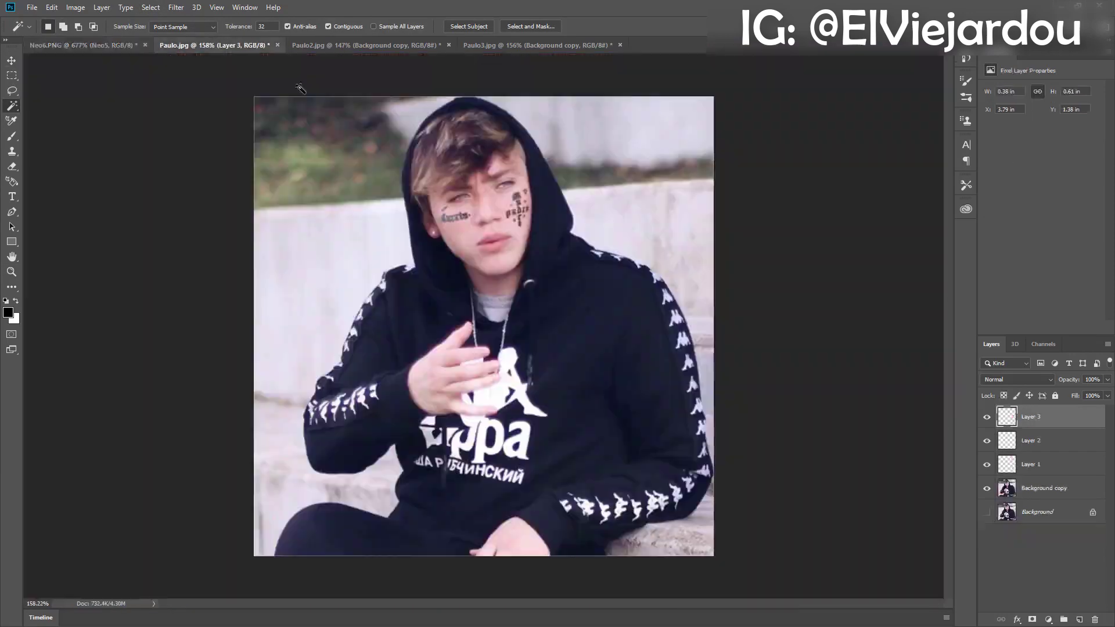
pyautogui.hotkey('ctrl', 'v')
pyautogui.press('v')
# Move the pasted tattoo aside and lasso-delete its stray eye strokes.
pyautogui.moveTo(470, 292)
pyautogui.mouseDown()
pyautogui.moveTo(575, 292)
pyautogui.moveTo(662, 331)
pyautogui.mouseUp()
pyautogui.press('l')
pyautogui.press('Delete')
pyautogui.press('Delete')
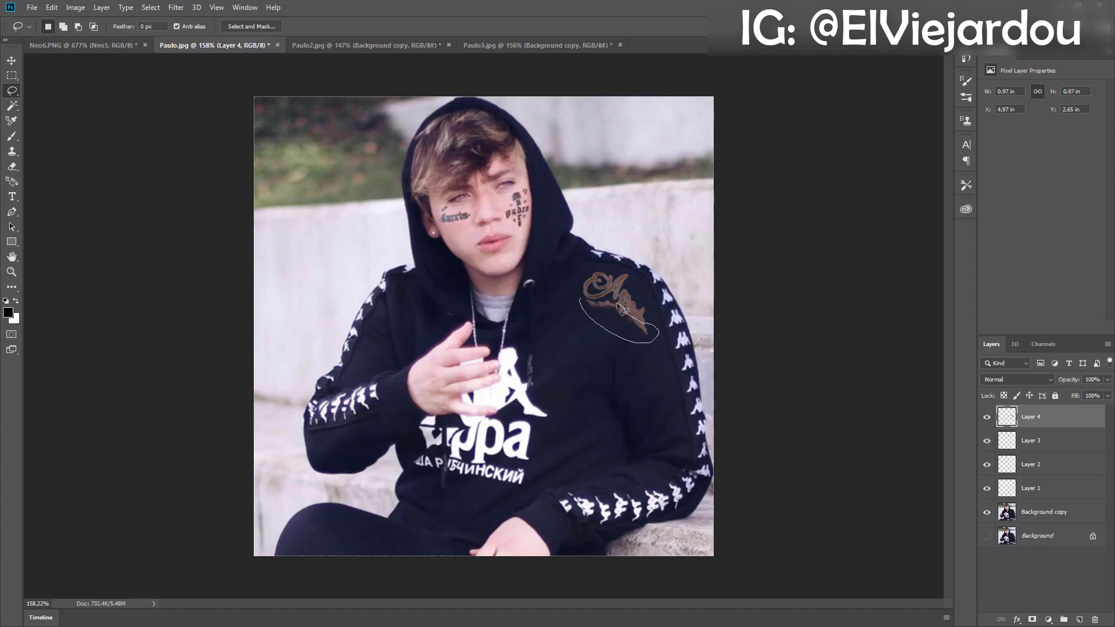
pyautogui.press('v')
pyautogui.scroll(3, 482, 232)
# Move the Layer 4 script tattoo over the brow, shrinking and rotating it in two passes.
pyautogui.click(81, 44)
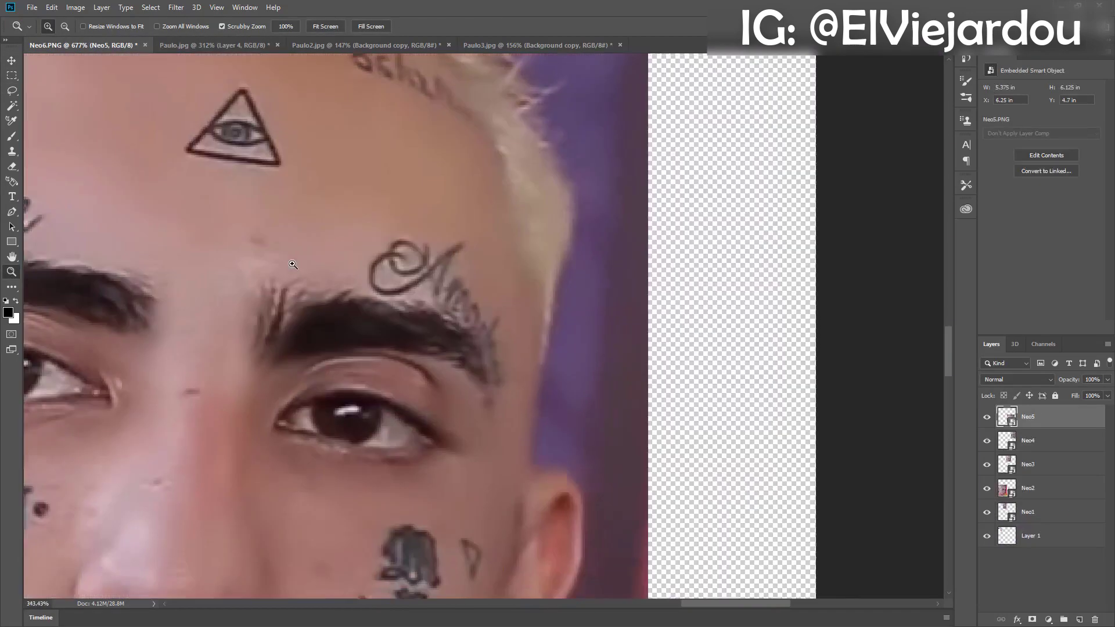
pyautogui.click(215, 44)
pyautogui.moveTo(745, 377); pyautogui.dragTo(556, 136)
pyautogui.hotkey('ctrl', 't')
pyautogui.moveTo(610, 203)
pyautogui.mouseDown()
pyautogui.moveTo(557, 159)
pyautogui.moveTo(572, 124)
pyautogui.mouseUp()
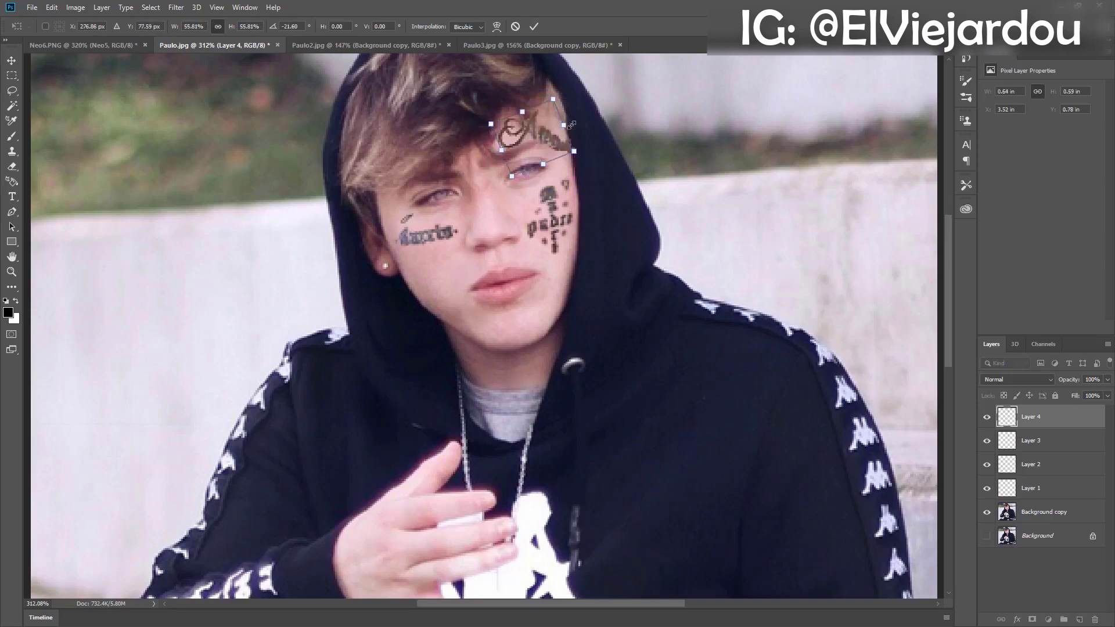
pyautogui.press('Return')
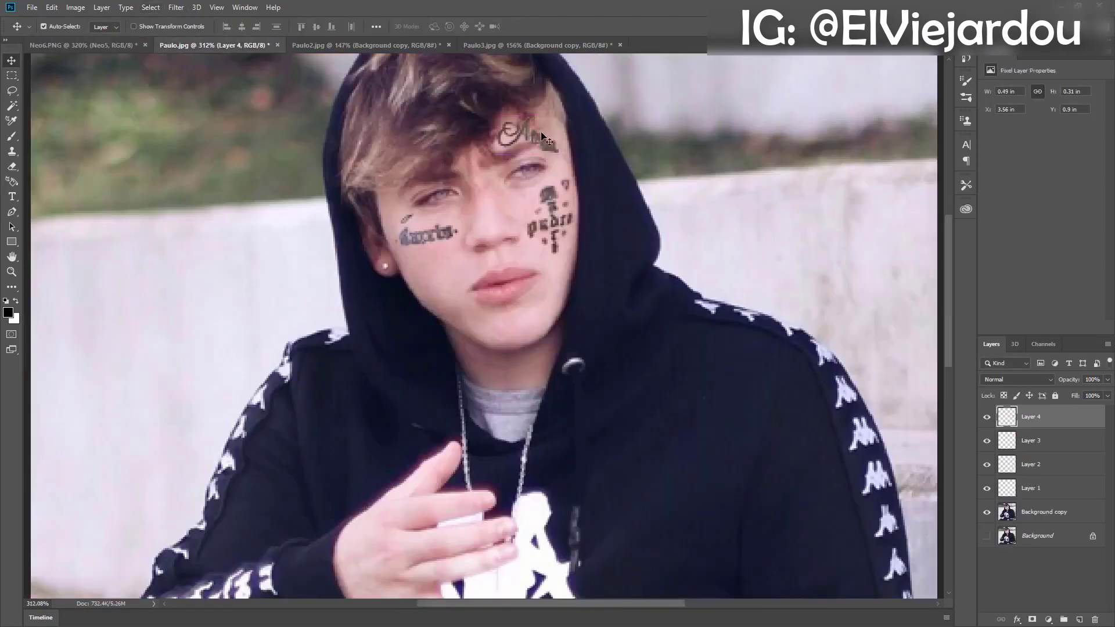
pyautogui.hotkey('ctrl', 't')
pyautogui.moveTo(559, 113); pyautogui.dragTo(553, 118)
pyautogui.press('Return')
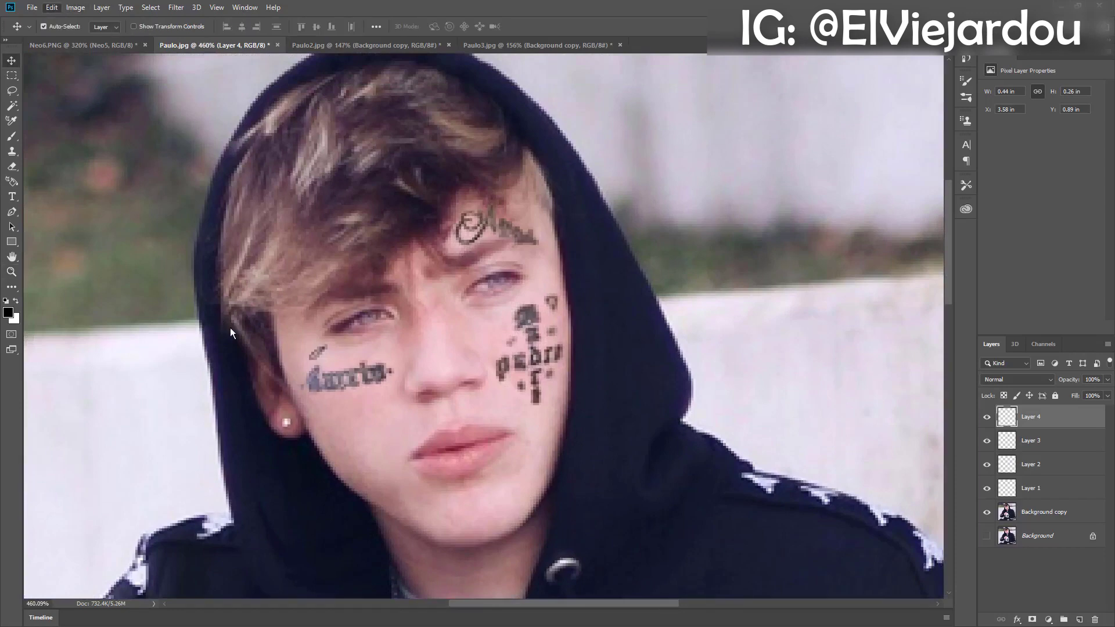
# Warp and skew the script tattoo to follow the forehead.
pyautogui.hotkey('ctrl', 't')
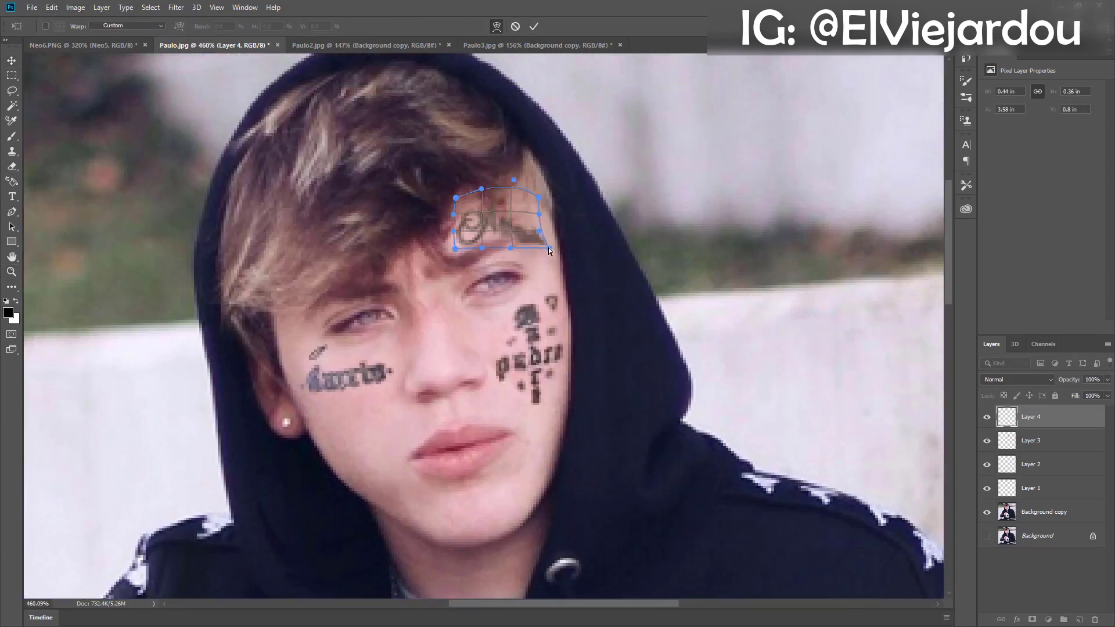
pyautogui.press('Return')
pyautogui.hotkey('ctrl', 't')
pyautogui.moveTo(546, 247); pyautogui.dragTo(550, 249)
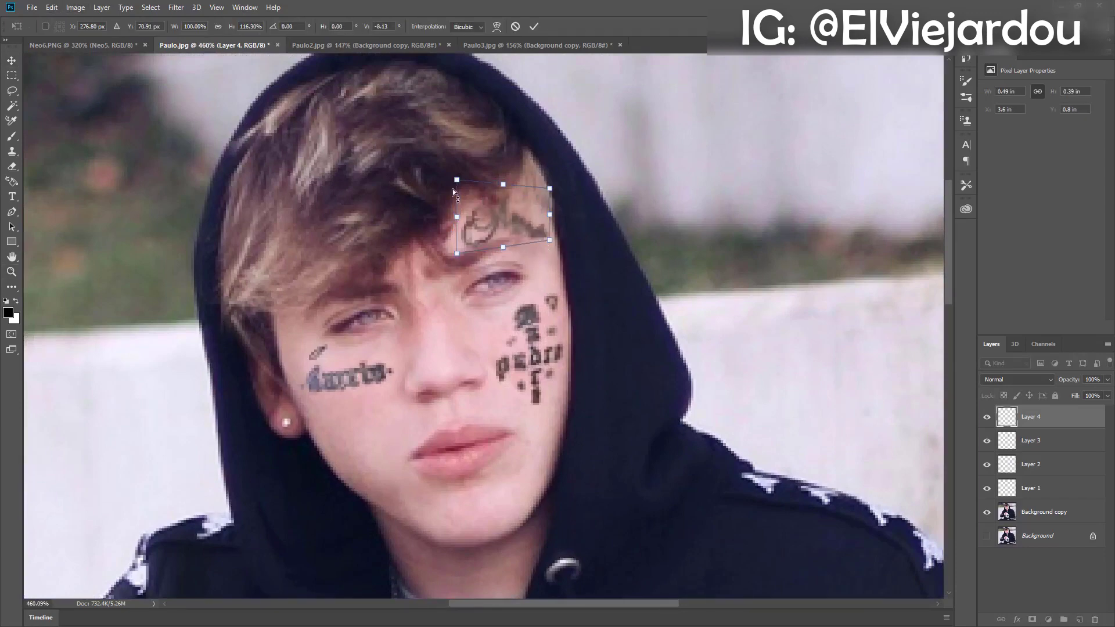
pyautogui.moveTo(455, 193); pyautogui.dragTo(457, 188)
pyautogui.press('Return')
# Toggle the forehead tattoo layer's visibility to compare before and after.
pyautogui.press('z')
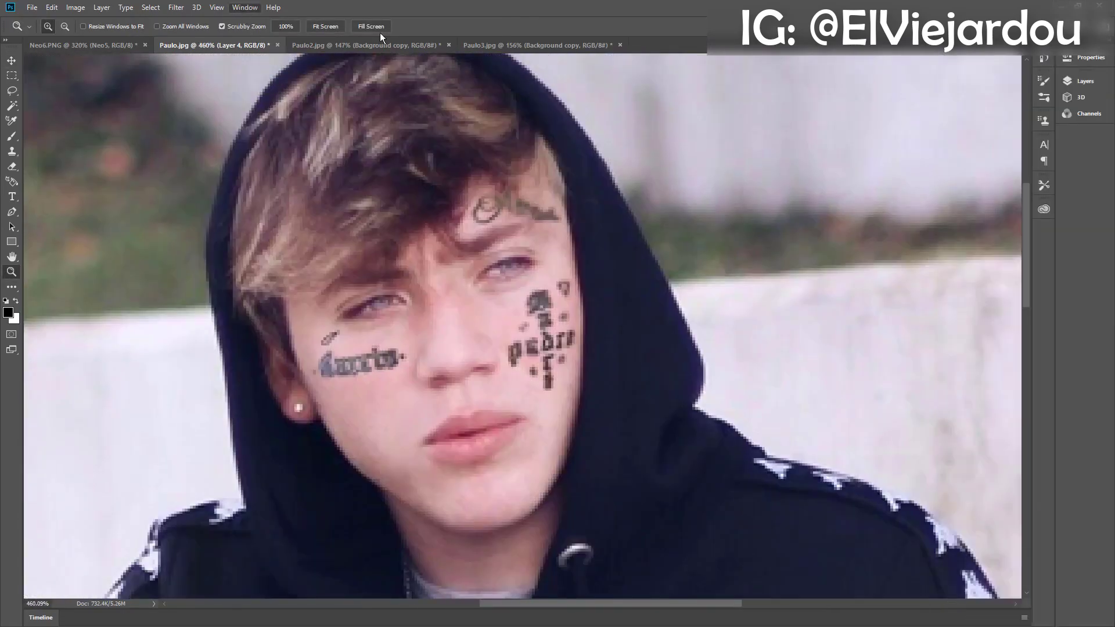
pyautogui.click(958, 514)
pyautogui.press('l')
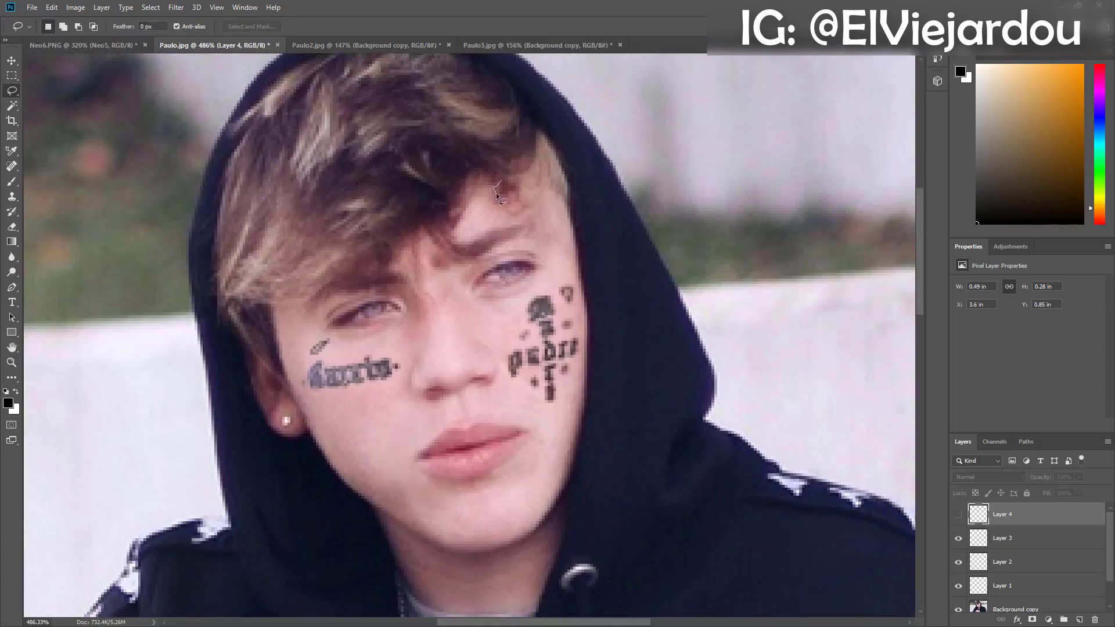
pyautogui.click(959, 514)
pyautogui.press('u')
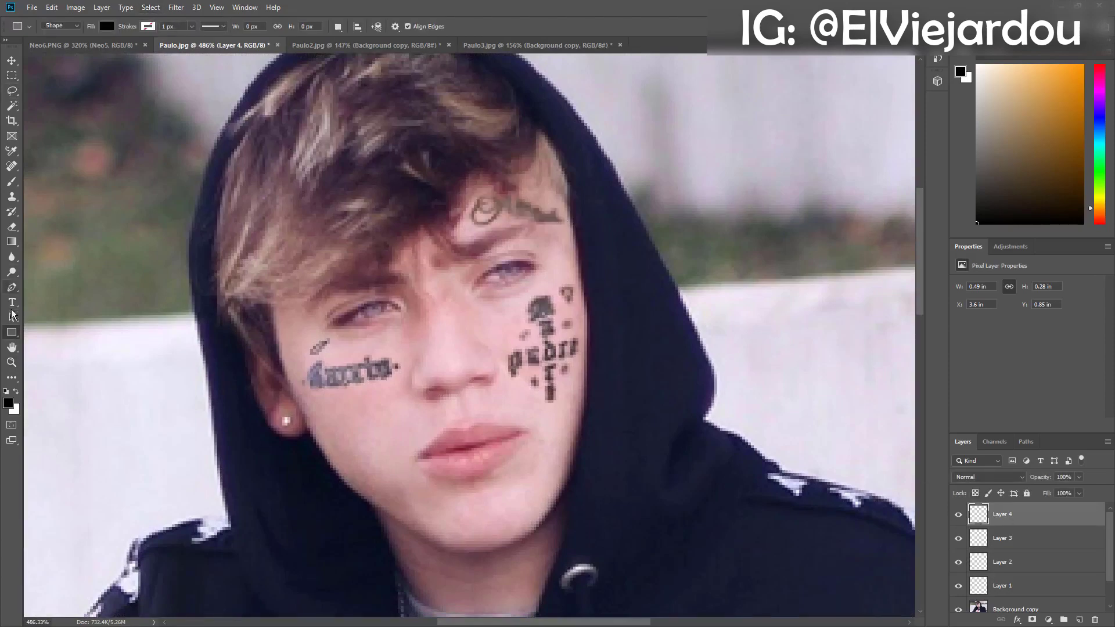
pyautogui.click(12, 361)
pyautogui.hotkey('ctrl', '0')
pyautogui.click(82, 44)
# Drag the small cross tattoo from the collage onto the temple in Paulo2.jpg.
pyautogui.hotkey('ctrl', '0')
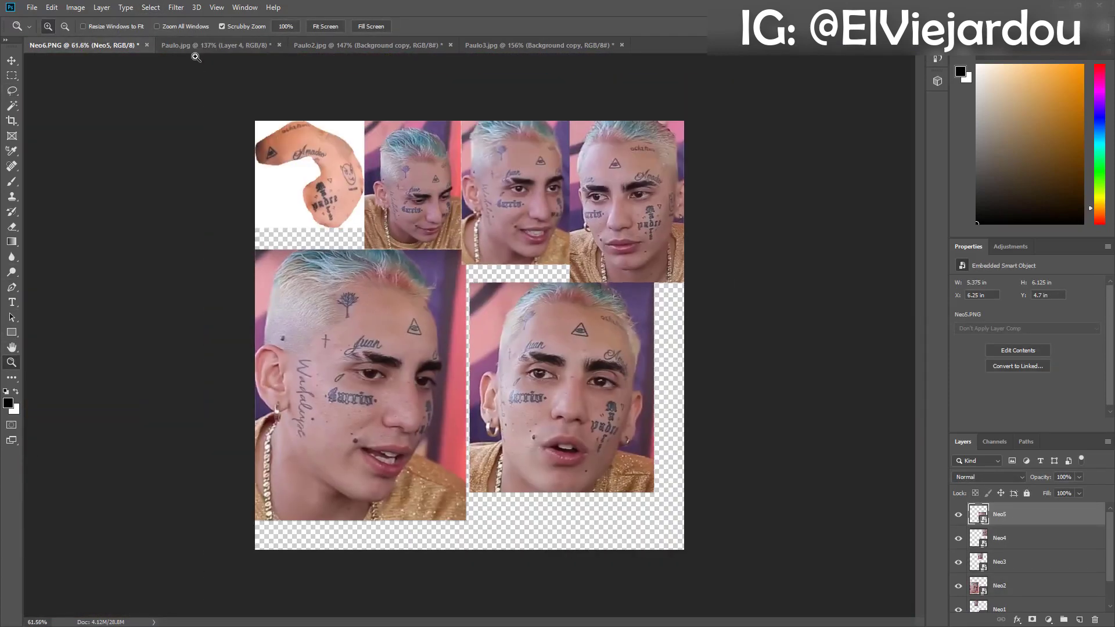
pyautogui.moveTo(175, 47); pyautogui.dragTo(372, 47)
pyautogui.moveTo(327, 340); pyautogui.dragTo(418, 340)
pyautogui.press('w')
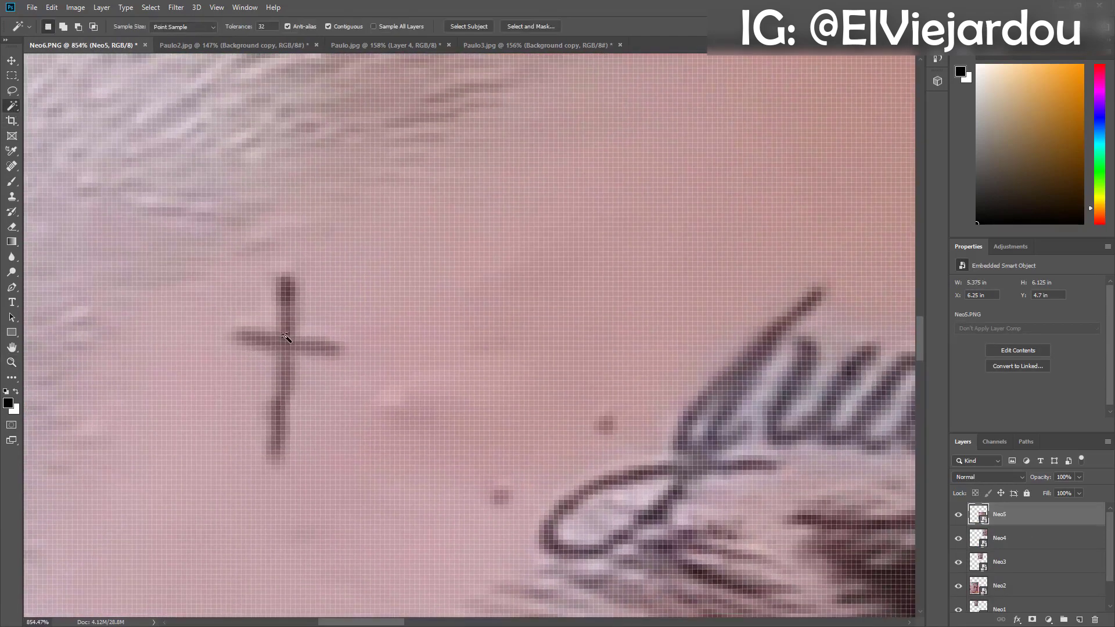
pyautogui.press('v')
pyautogui.moveTo(289, 343); pyautogui.dragTo(433, 279)
pyautogui.hotkey('ctrl', '0')
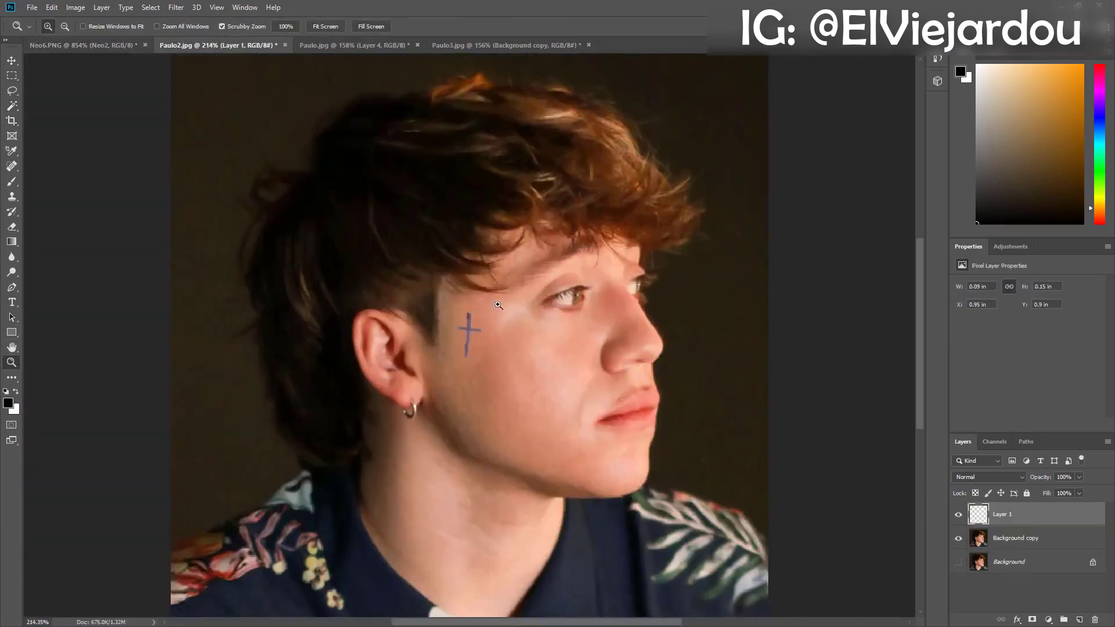
pyautogui.moveTo(467, 325); pyautogui.dragTo(505, 326)
pyautogui.click(81, 45)
pyautogui.press('z')
pyautogui.scroll(-2, 95, 286)
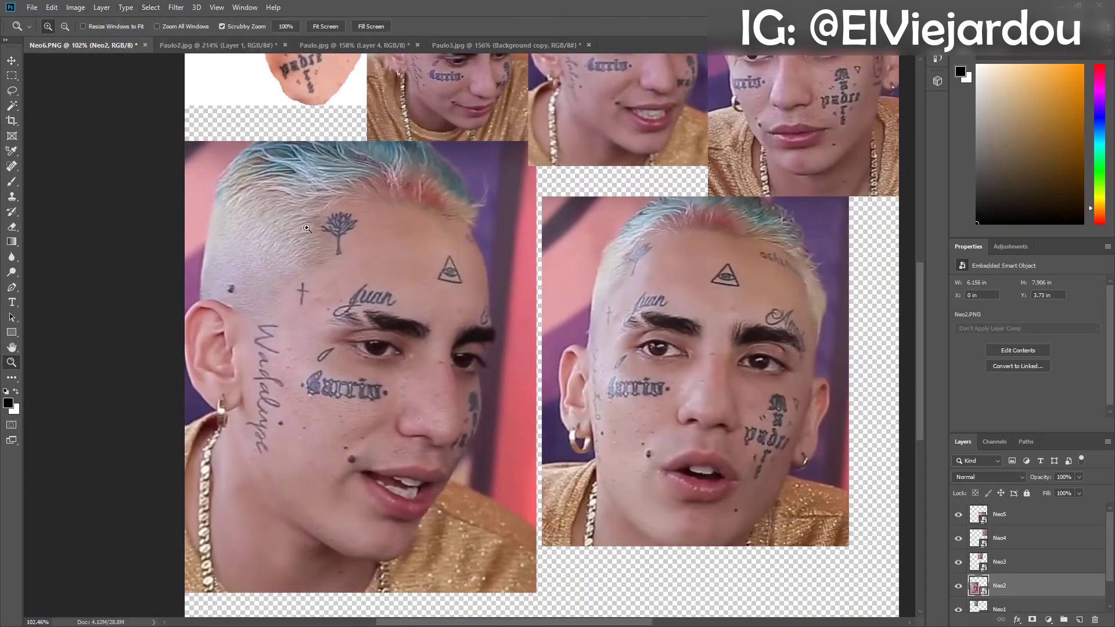
pyautogui.click(218, 45)
# Rotate, warp and shrink the cross tattoo so it sits neatly on the temple.
pyautogui.hotkey('ctrl', 't')
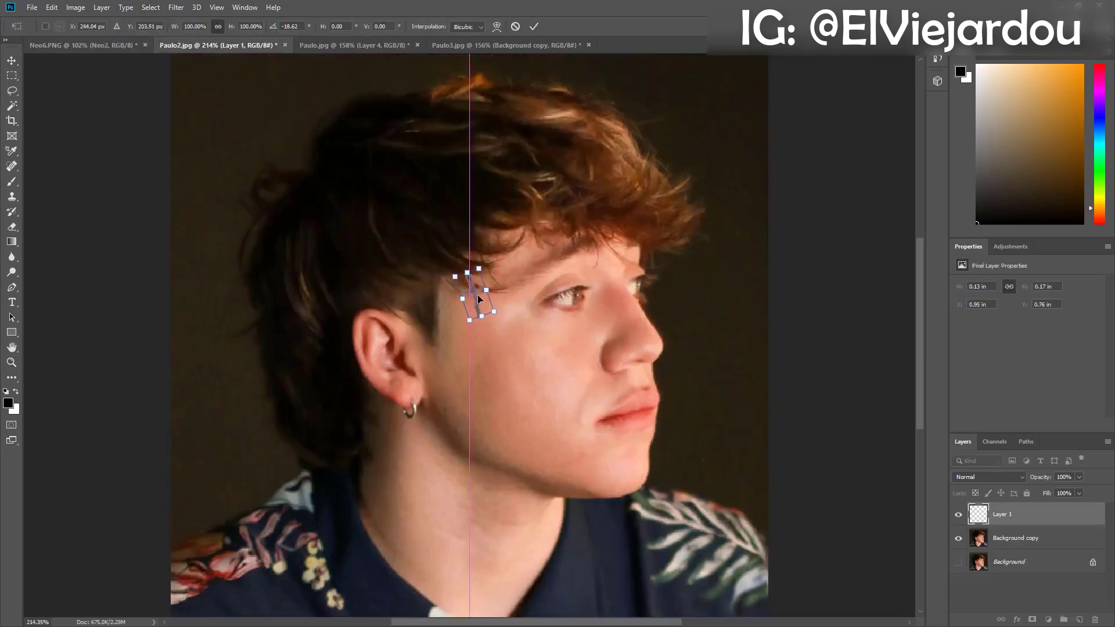
pyautogui.moveTo(477, 294); pyautogui.dragTo(478, 288)
pyautogui.hotkey('ctrl', 't')
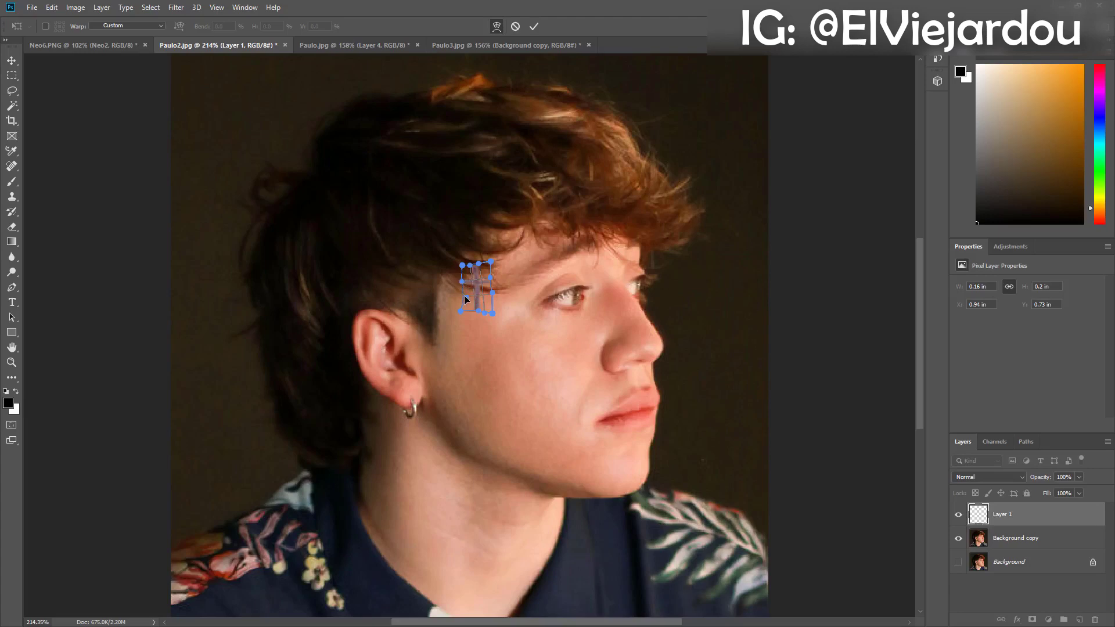
pyautogui.press('Return')
pyautogui.press('z')
pyautogui.moveTo(470, 278); pyautogui.dragTo(625, 310)
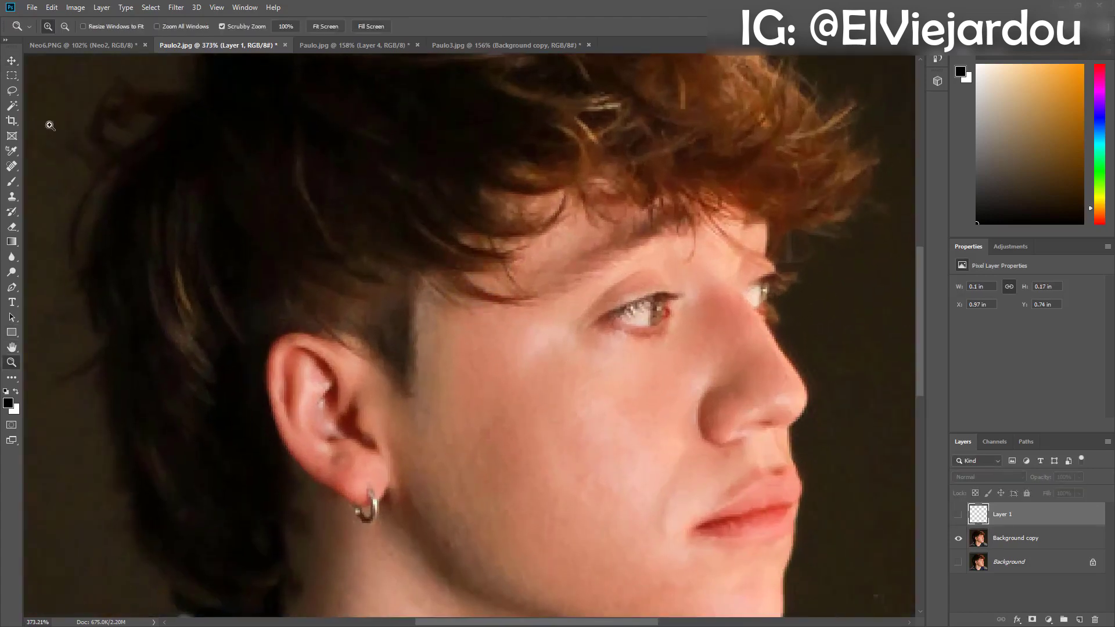
pyautogui.press('w')
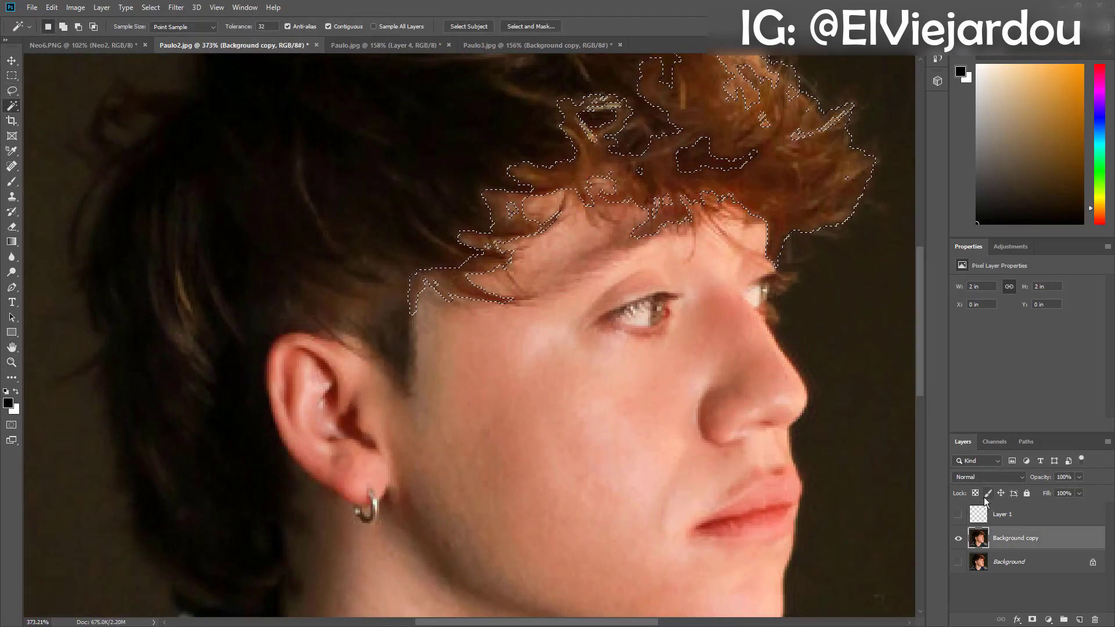
pyautogui.hotkey('ctrl', 'd')
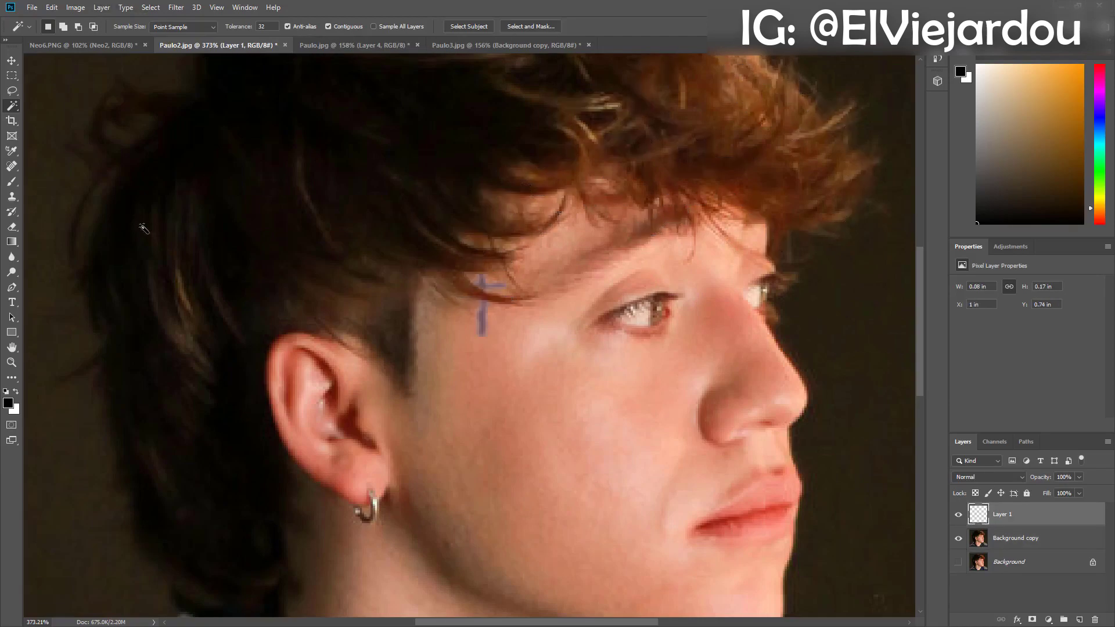
pyautogui.hotkey('ctrl', '0')
pyautogui.click(87, 45)
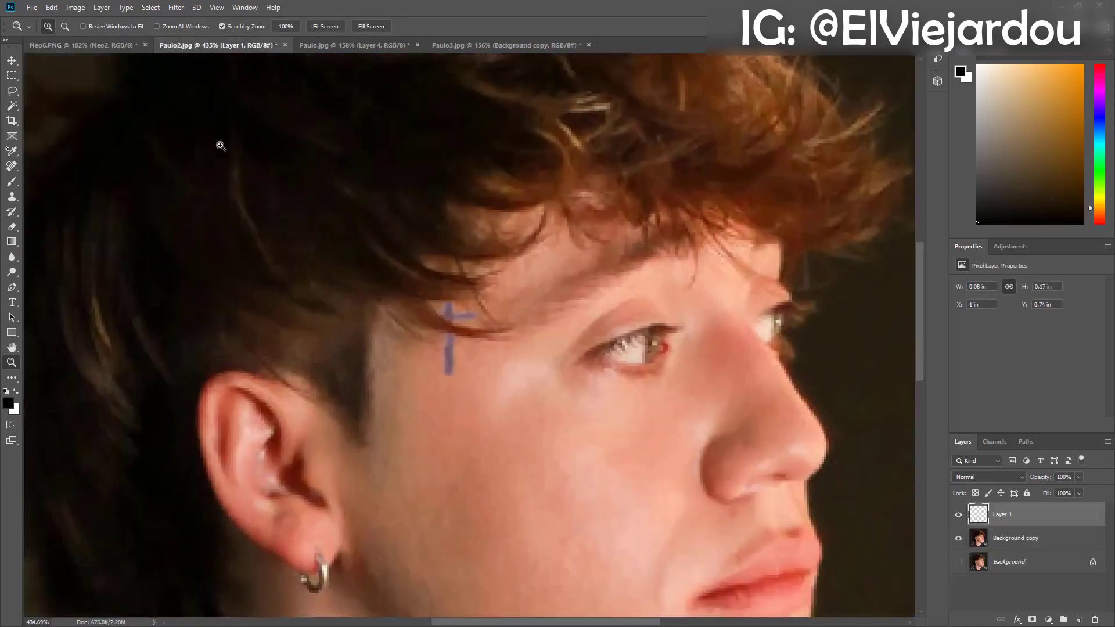
pyautogui.hotkey('ctrl', 't')
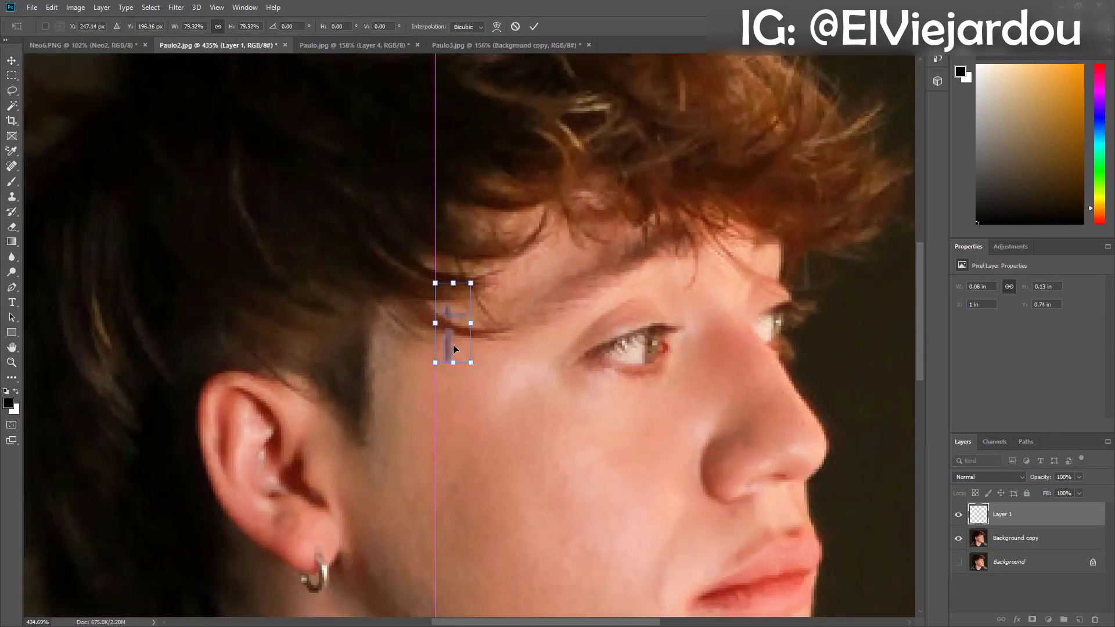
pyautogui.press('Return')
# Select the vertical script tattoo in the collage and paste it into Paulo2.jpg.
pyautogui.click(12, 226)
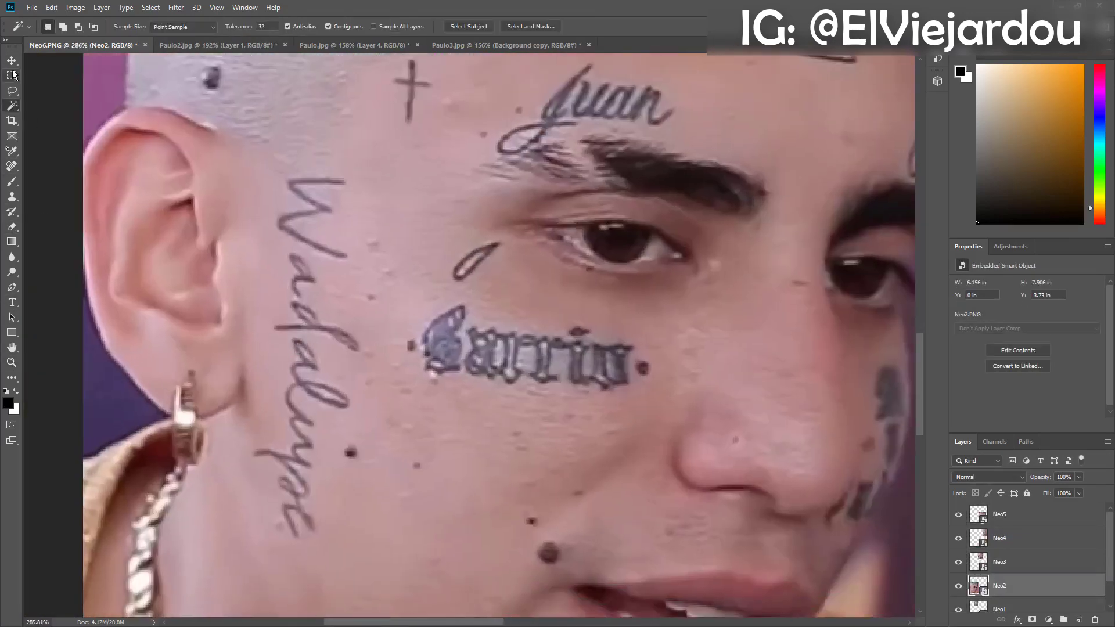
pyautogui.click(285, 225)
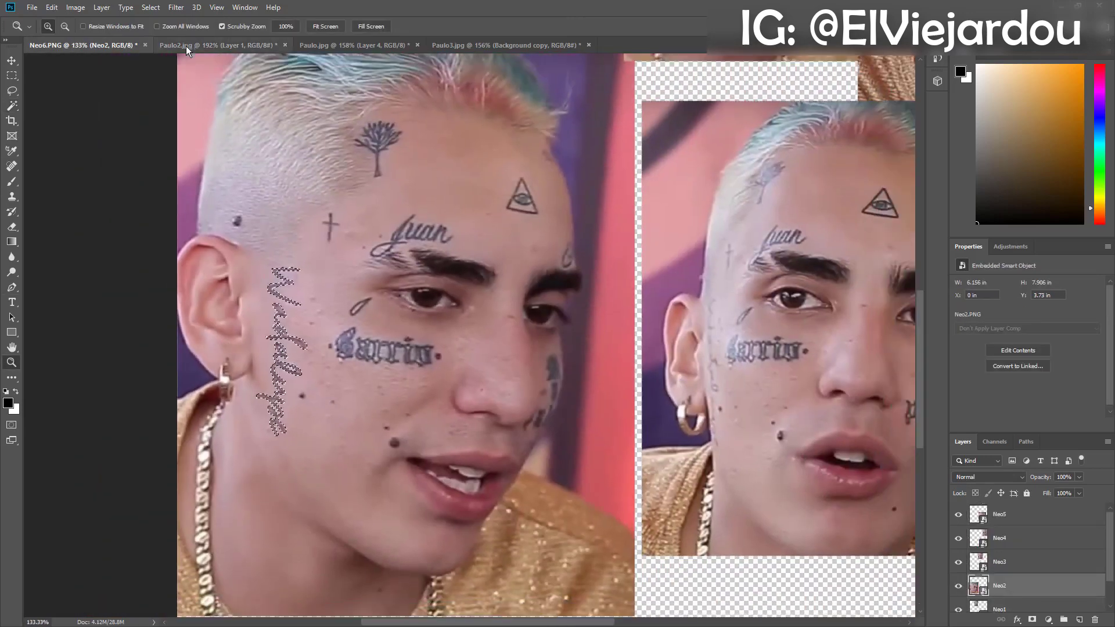
pyautogui.click(186, 47)
pyautogui.hotkey('ctrl', 'v')
pyautogui.hotkey('ctrl', 't')
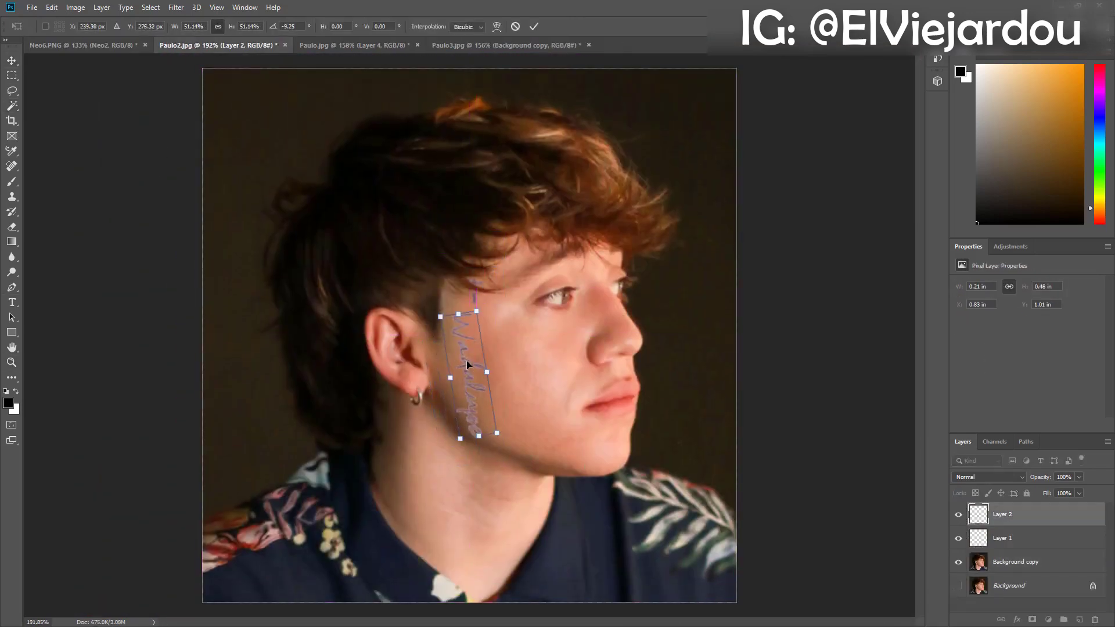
# Scale the Layer 2 script tattoo down from a corner to fit the cheek.
pyautogui.press('Return')
pyautogui.hotkey('ctrl', 'shift', 'Tab')
pyautogui.click(232, 42)
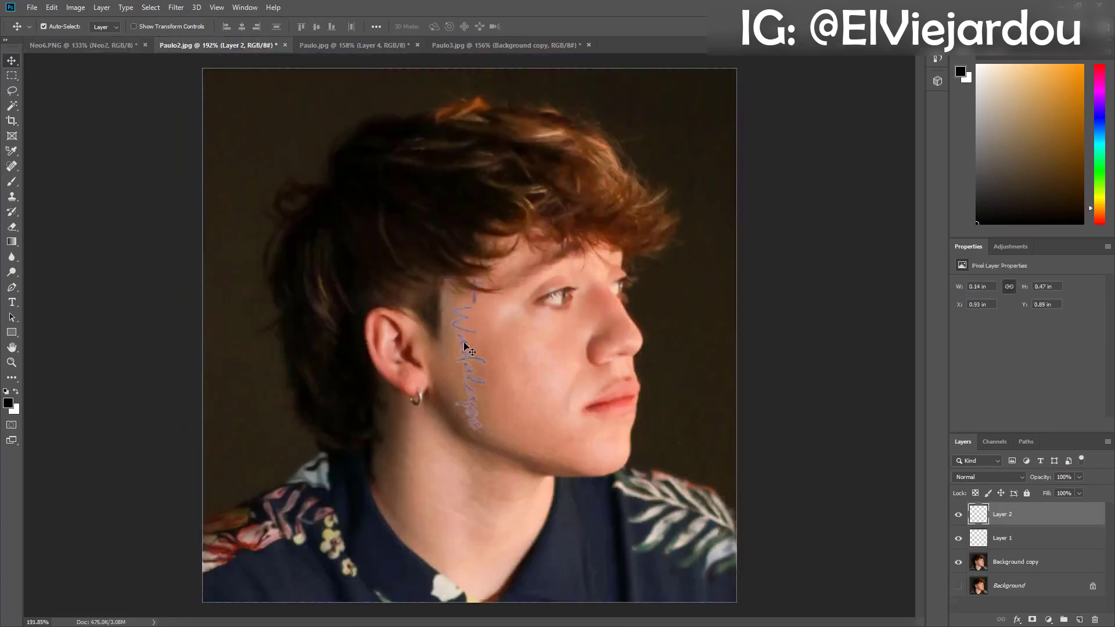
pyautogui.hotkey('ctrl', 't')
pyautogui.moveTo(486, 430); pyautogui.dragTo(477, 414)
pyautogui.press('Return')
pyautogui.scroll(3, 459, 356)
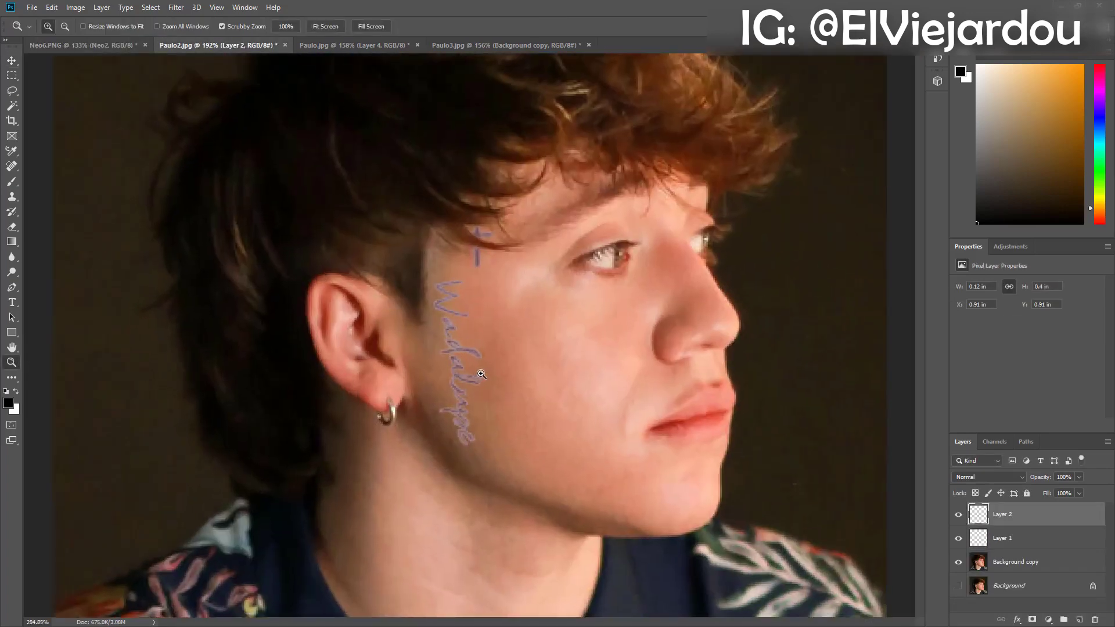
# Warp the script tattoo's grid so it curves along the cheek.
pyautogui.hotkey('ctrl', 'shift', 'Tab')
pyautogui.hotkey('ctrl', 'Tab')
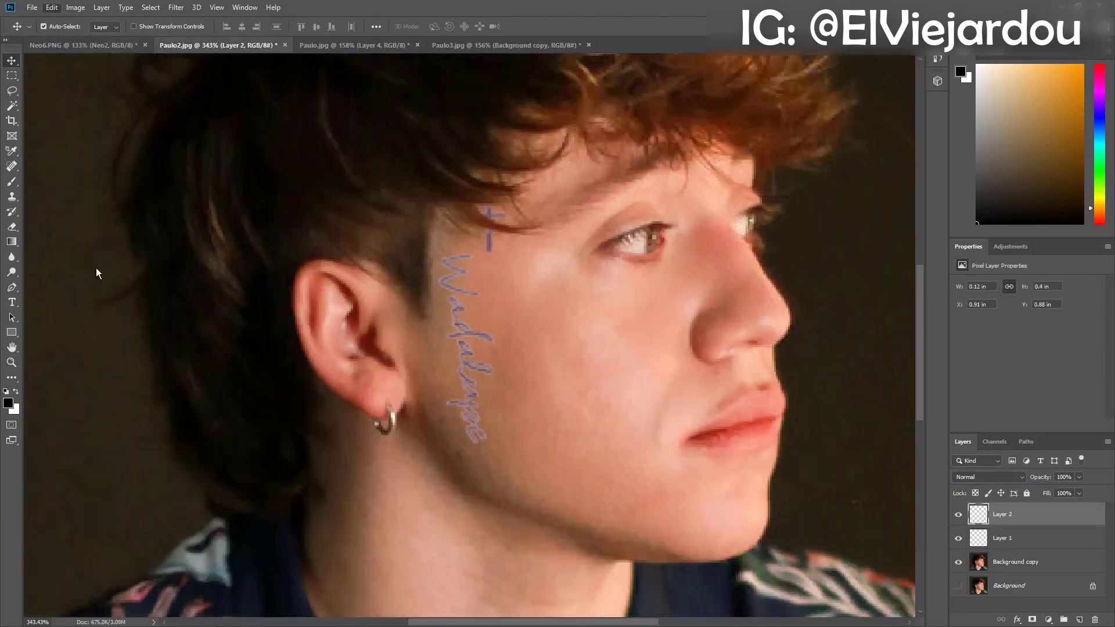
pyautogui.hotkey('ctrl', 't')
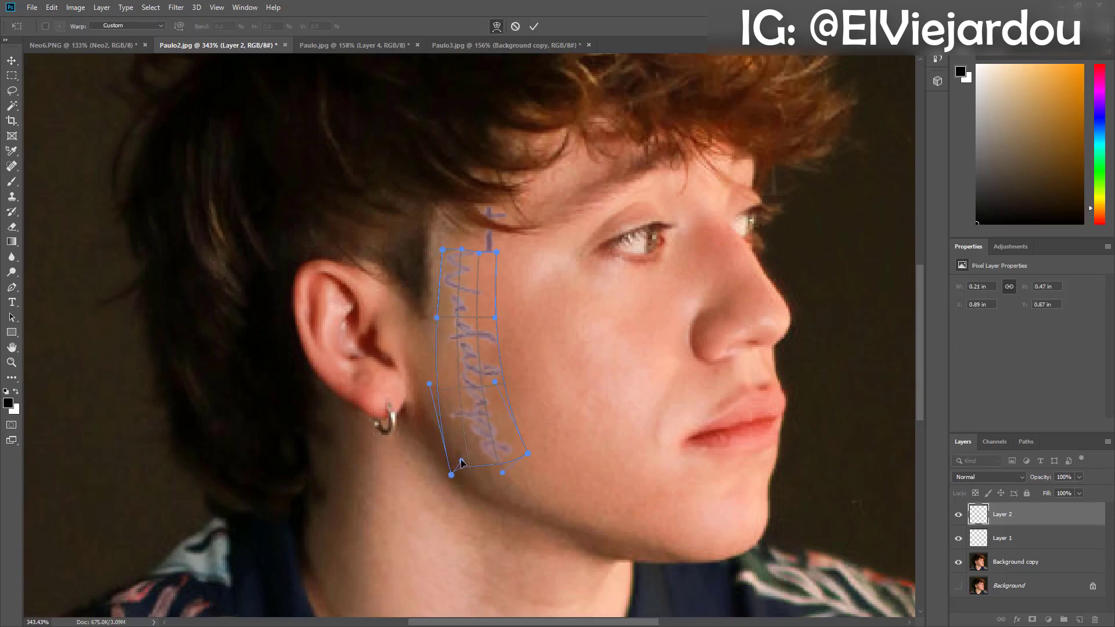
pyautogui.press('Return')
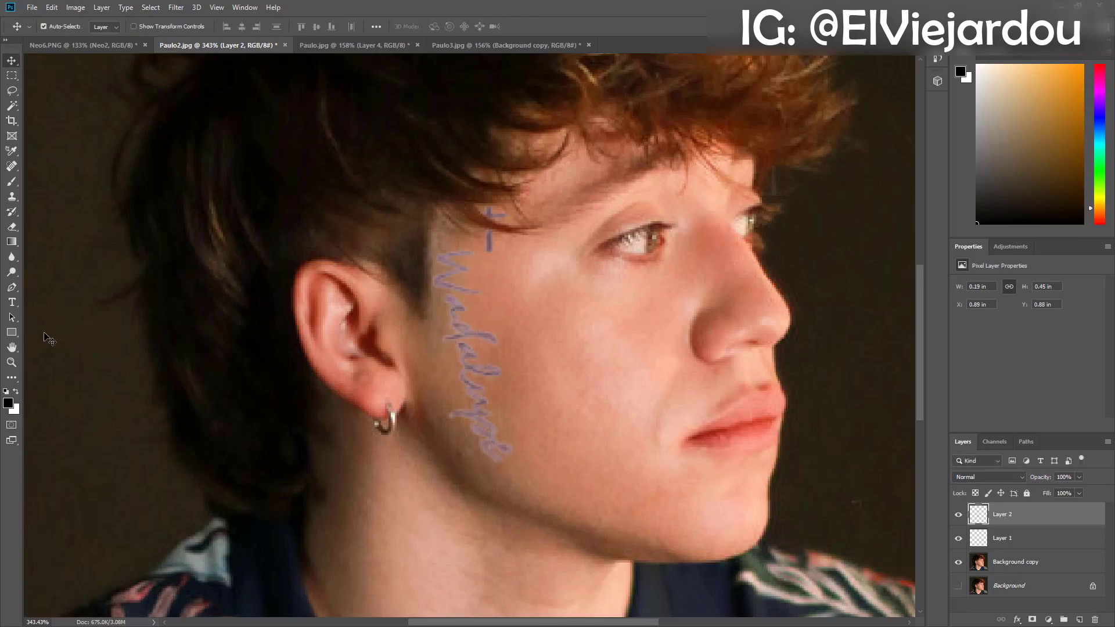
pyautogui.hotkey('ctrl', '0')
pyautogui.hotkey('ctrl', 'shift', 'Tab')
# Paste the teardrop as Layer 3, shrink it to about half and place it under the eye.
pyautogui.press('w')
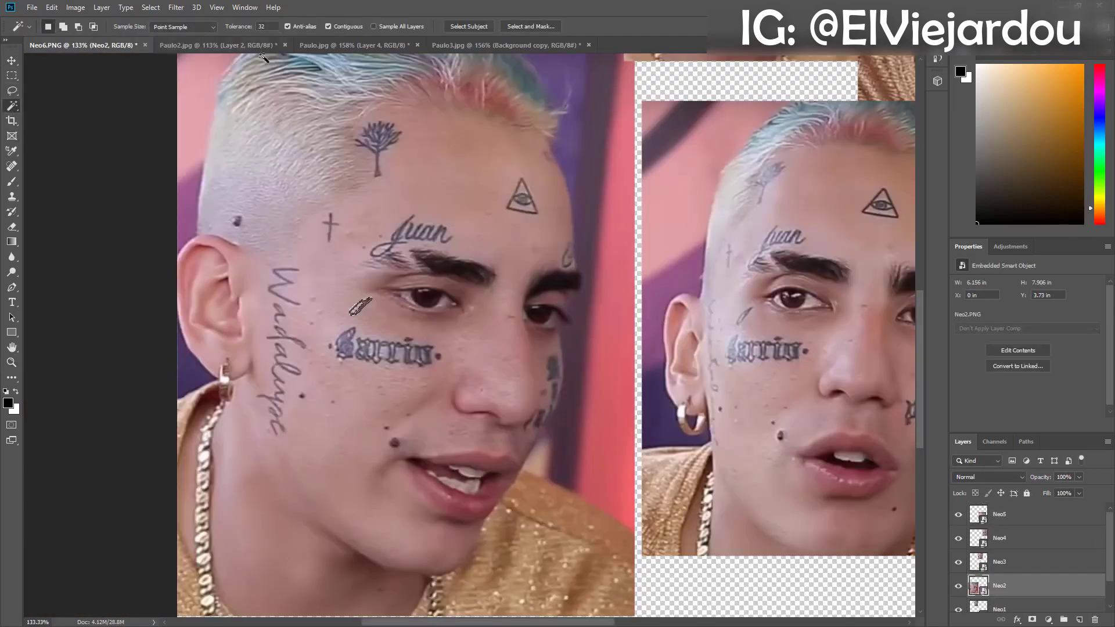
pyautogui.hotkey('ctrl', 'c')
pyautogui.hotkey('ctrl', 'Tab')
pyautogui.hotkey('ctrl', 'v')
pyautogui.press('v')
pyautogui.hotkey('ctrl', 't')
pyautogui.moveTo(509, 321); pyautogui.dragTo(500, 328)
pyautogui.press('Return')
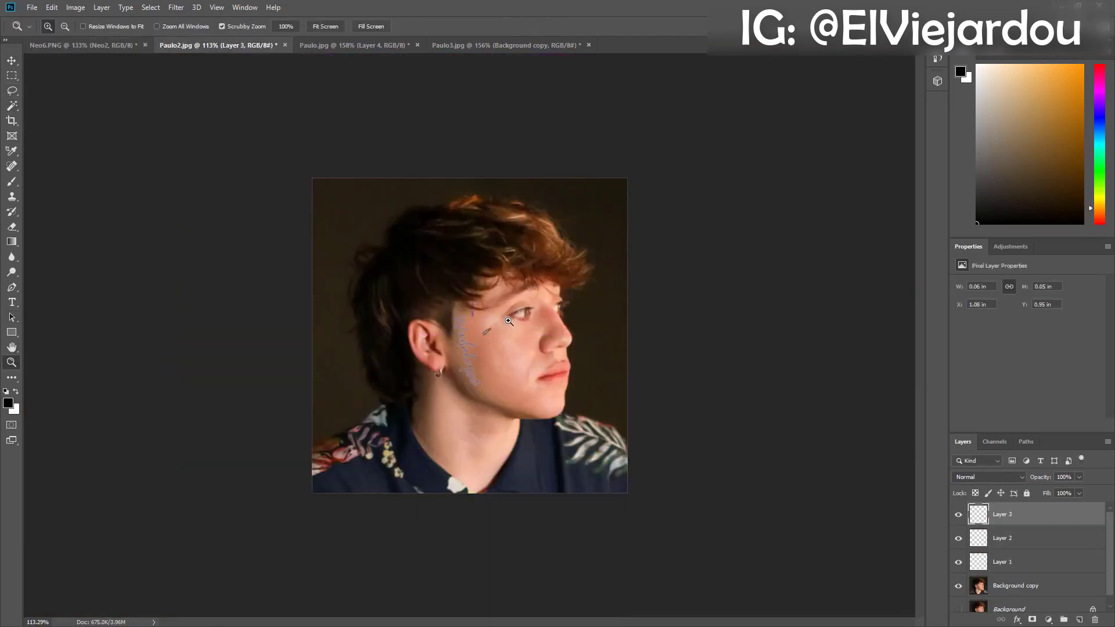
pyautogui.scroll(5, 500, 349)
pyautogui.hotkey('ctrl', 't')
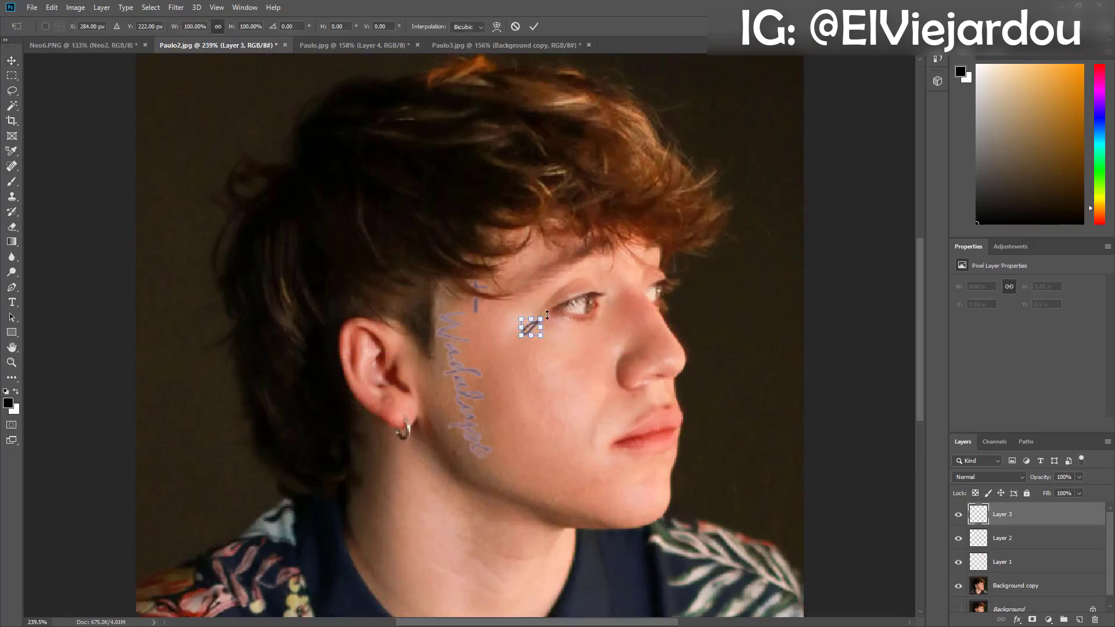
pyautogui.moveTo(537, 329); pyautogui.dragTo(529, 336)
pyautogui.press('Return')
# Select the Barrio tattoo in Neo6.PNG with Magic Wand additions and the Lasso.
pyautogui.click(82, 46)
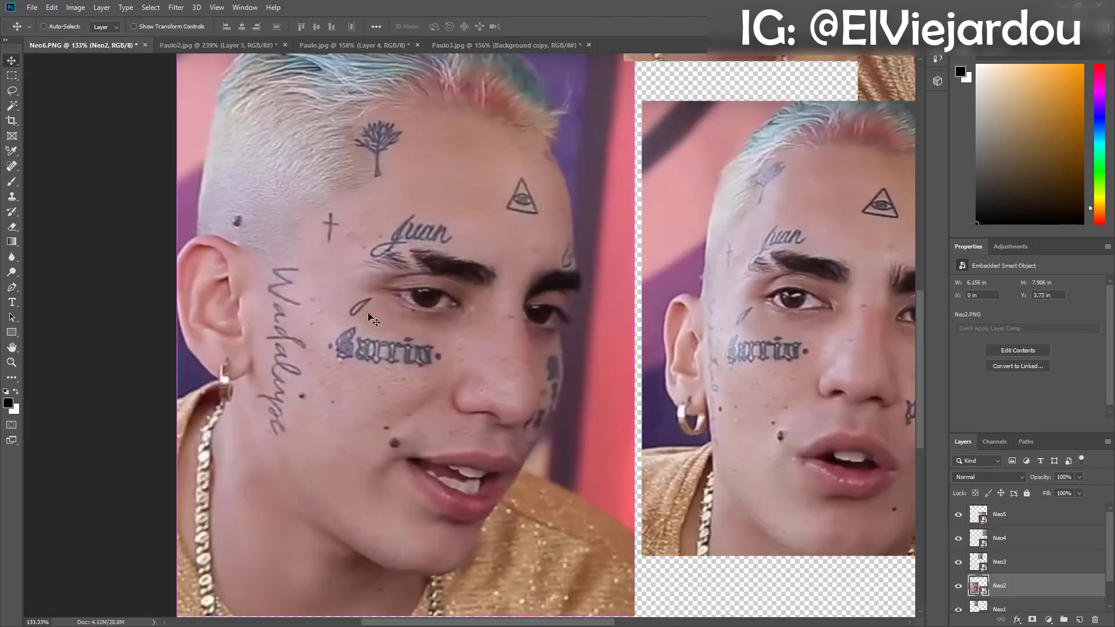
pyautogui.press('w')
pyautogui.click(428, 360)
pyautogui.scroll(5, 400, 357)
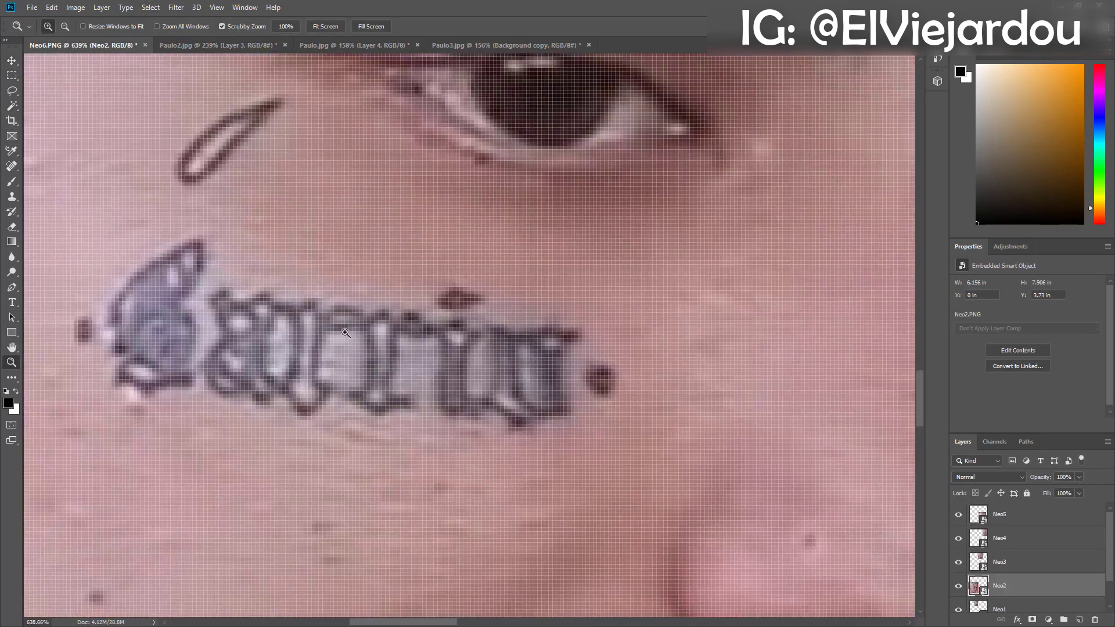
pyautogui.keyDown('shift'); pyautogui.click(249, 357); pyautogui.keyUp('shift')
pyautogui.scroll(-5, 348, 343)
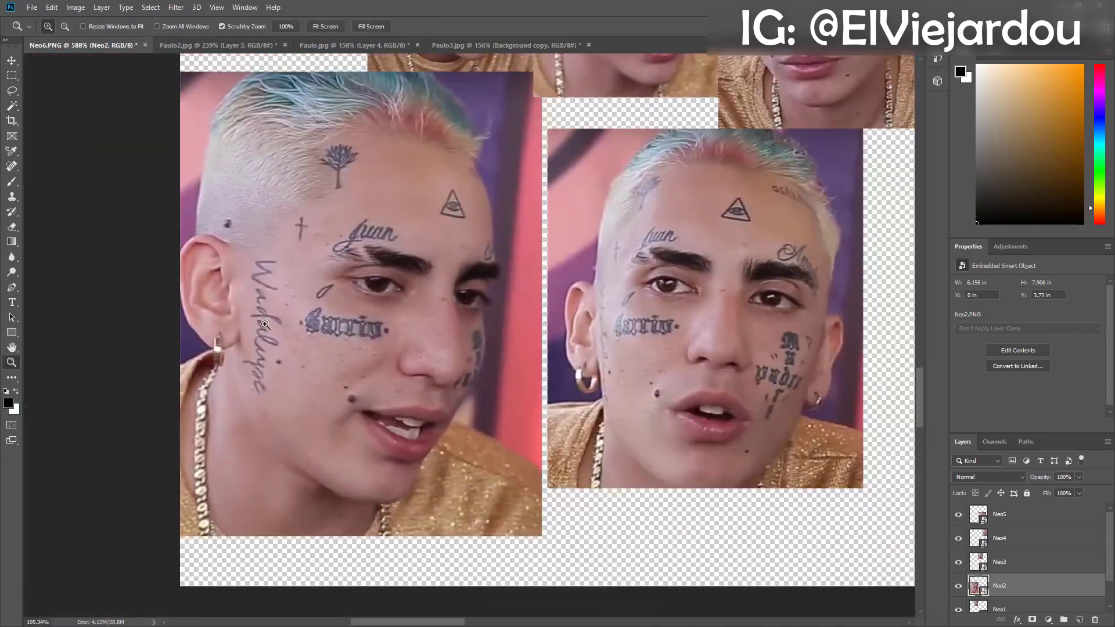
pyautogui.scroll(4, 349, 343)
pyautogui.press('l')
pyautogui.press('z')
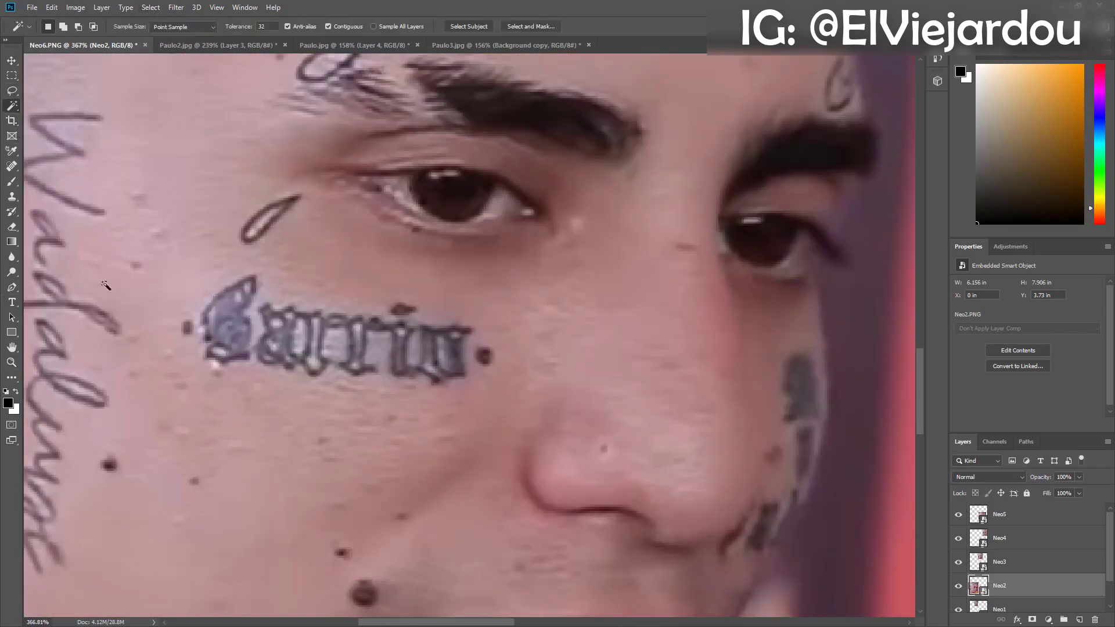
pyautogui.hotkey('ctrl', '0')
pyautogui.click(215, 45)
pyautogui.click(296, 47)
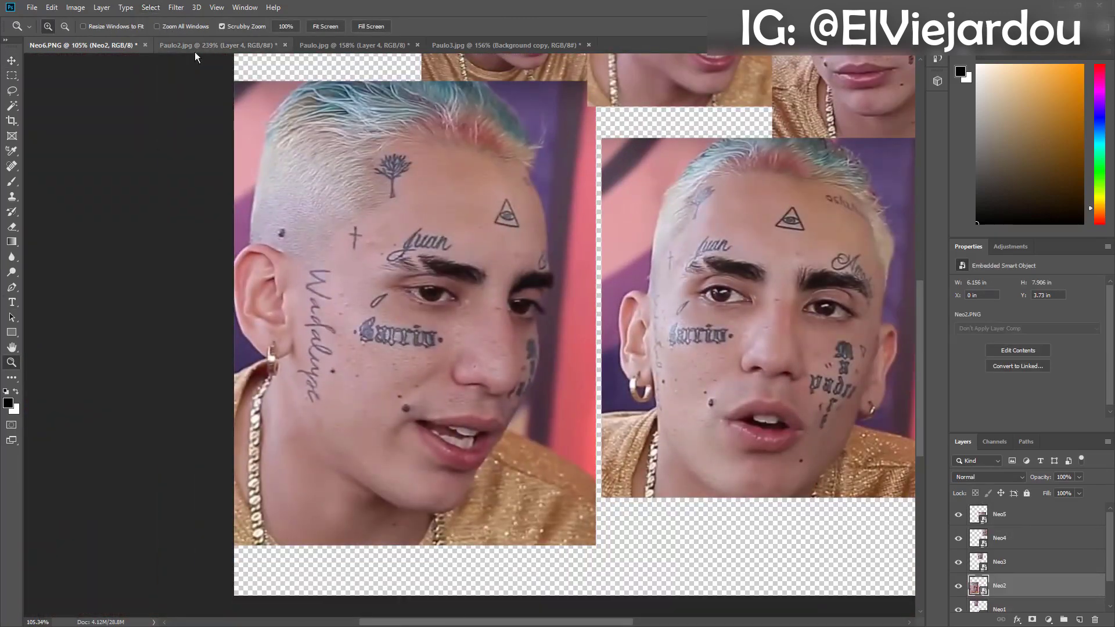
# Return to the curly-haired portrait and select the script tattoo layer.
pyautogui.click(195, 50)
pyautogui.press('v')
pyautogui.scroll(-3, 465, 377)
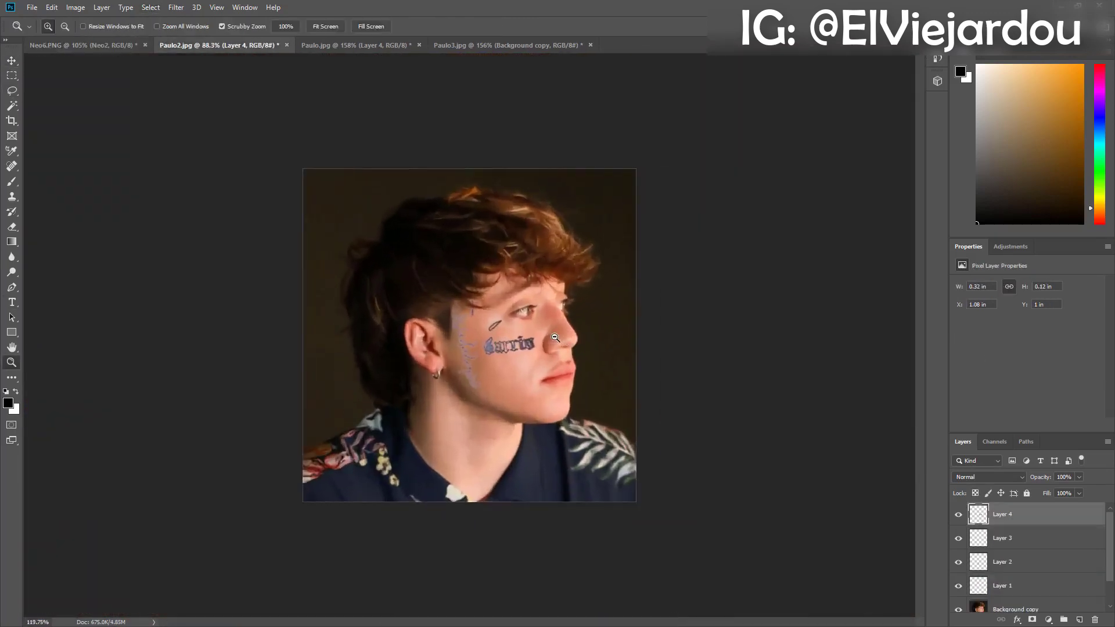
pyautogui.scroll(2, 465, 378)
pyautogui.click(987, 566)
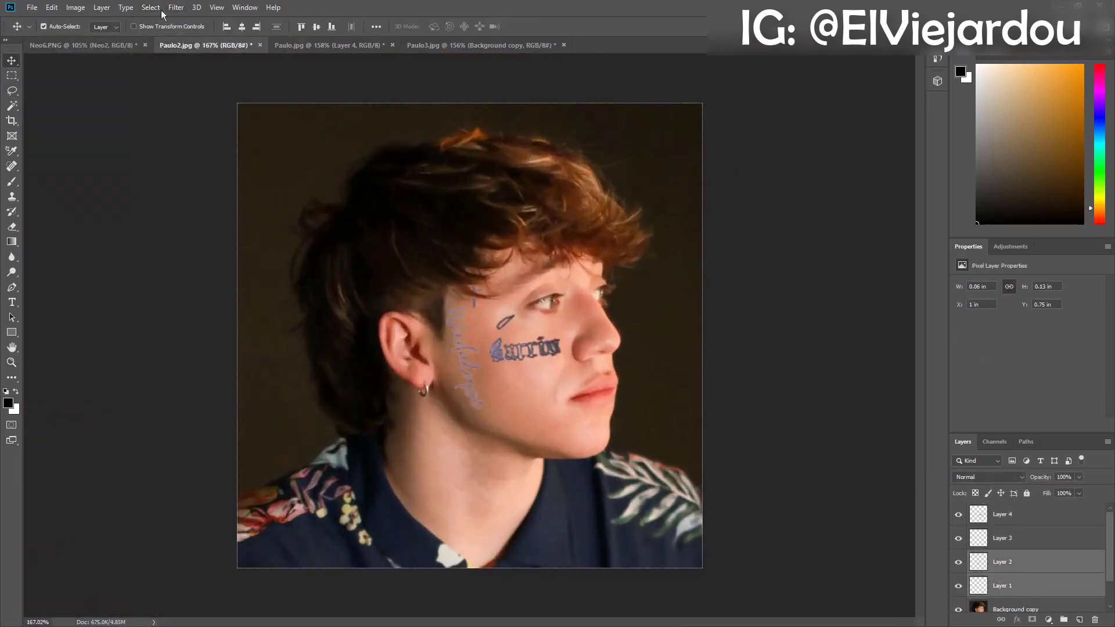
pyautogui.press('i')
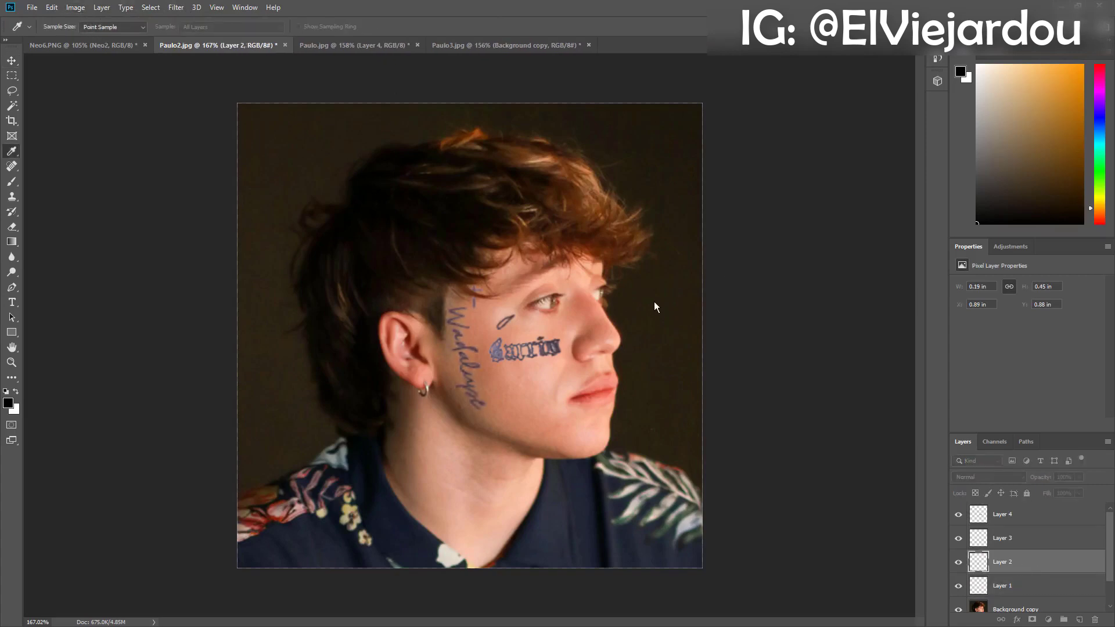
# Step through the tattoo layers and slightly tilt the teardrop tattoo under the eye.
pyautogui.hotkey('alt', '[')
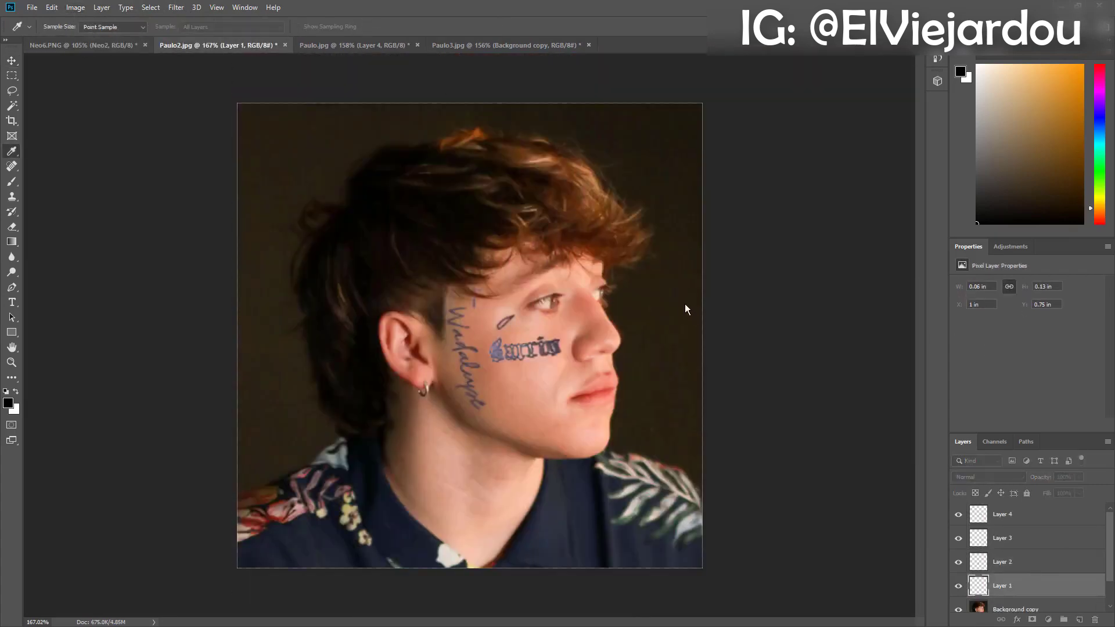
pyautogui.hotkey('alt', ']')
pyautogui.hotkey('alt', ']')
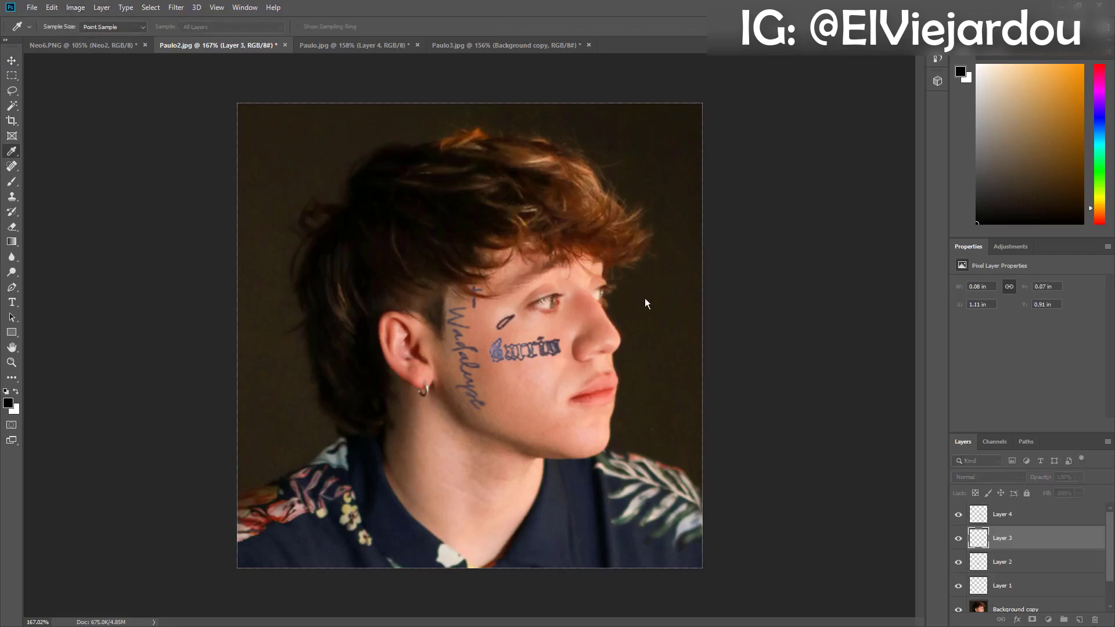
pyautogui.press('v')
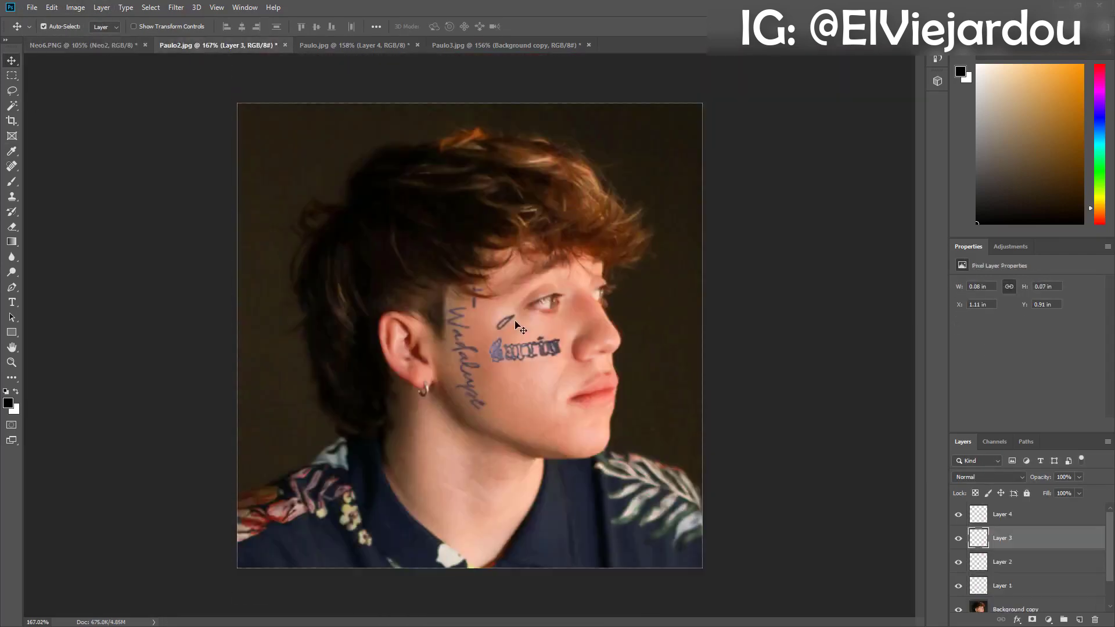
pyautogui.hotkey('ctrl', 't')
pyautogui.moveTo(516, 312); pyautogui.dragTo(513, 311)
pyautogui.press('Return')
# Compare the reference collage with the curly-haired portrait, zooming the portrait out slightly.
pyautogui.click(84, 44)
pyautogui.click(183, 45)
pyautogui.hotkey('alt', ']')
pyautogui.press('z')
pyautogui.click(107, 45)
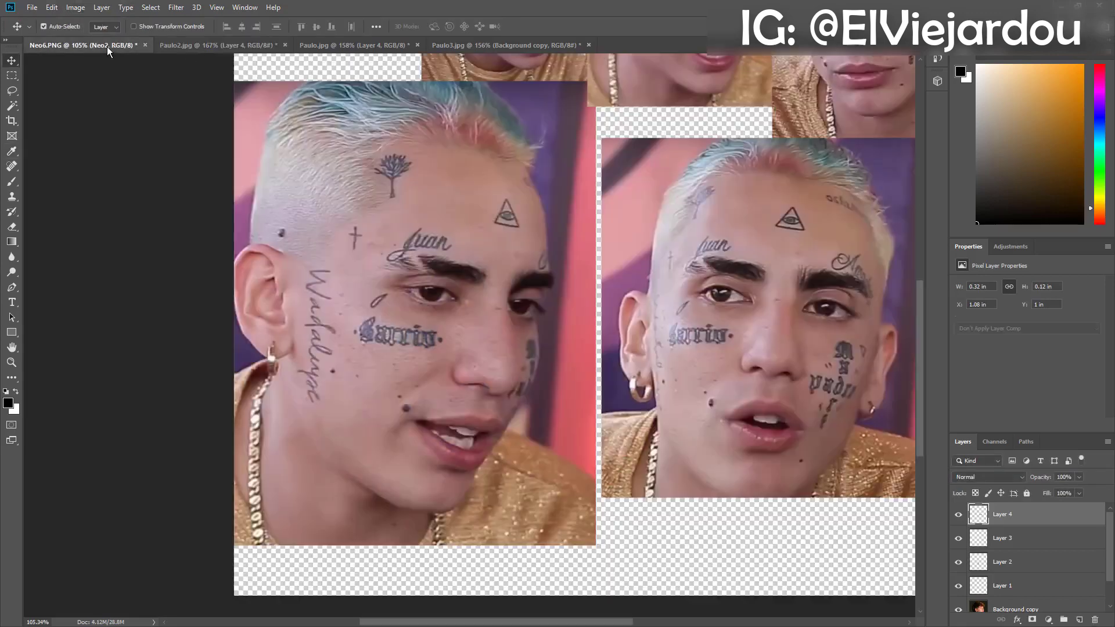
pyautogui.click(183, 45)
pyautogui.moveTo(482, 315); pyautogui.dragTo(475, 316)
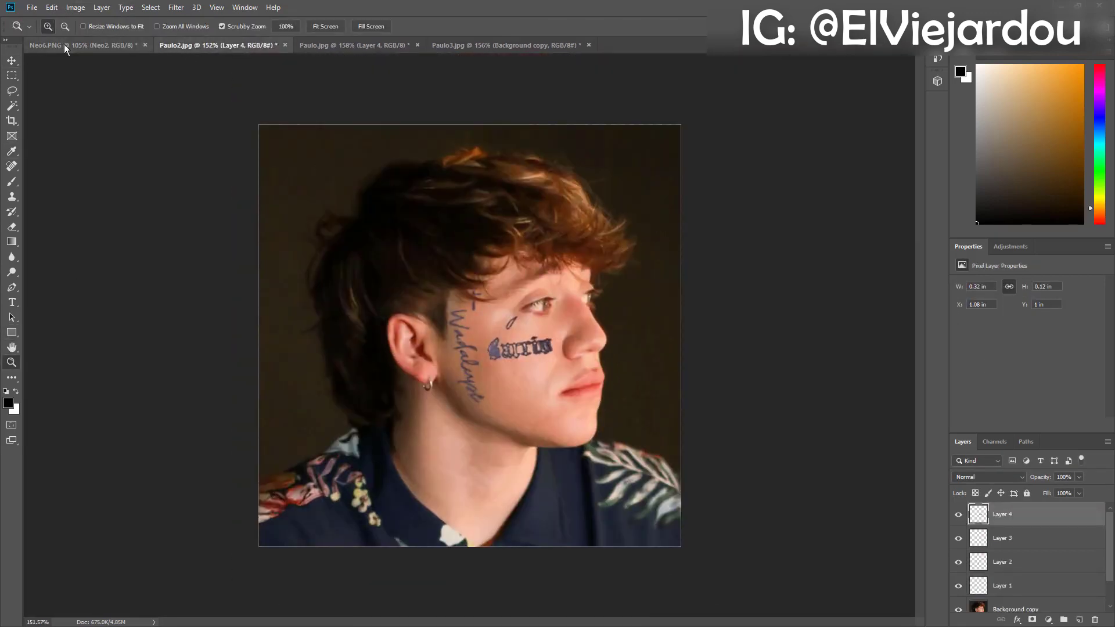
pyautogui.click(107, 45)
pyautogui.click(169, 45)
pyautogui.click(102, 46)
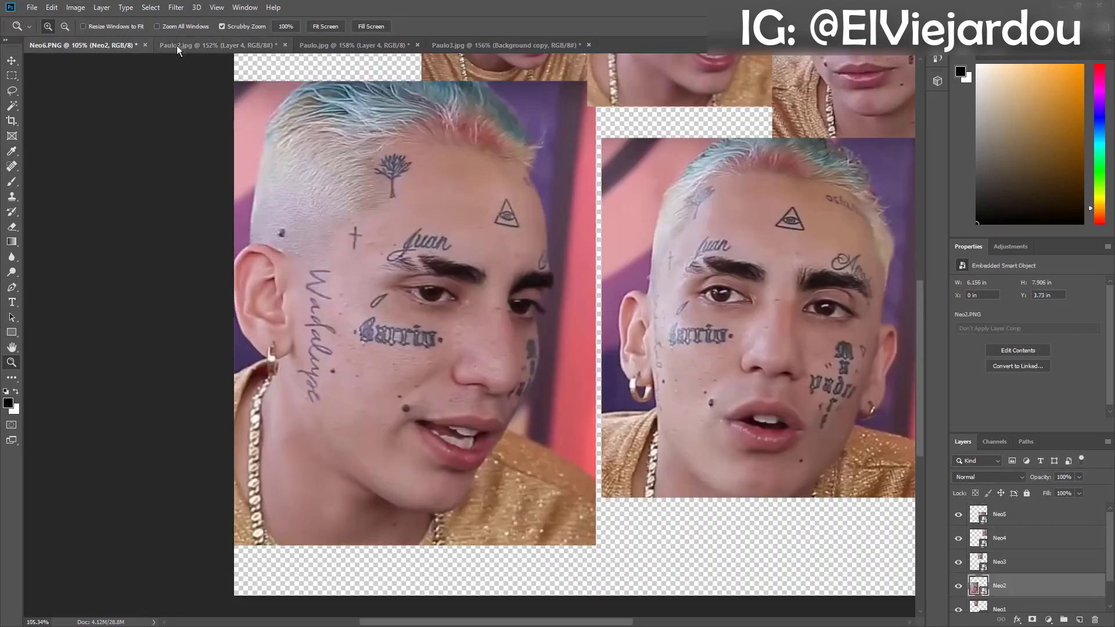
pyautogui.click(177, 45)
# Apply a slight Gaussian Blur to the Barrio tattoo layer.
pyautogui.click(1030, 588)
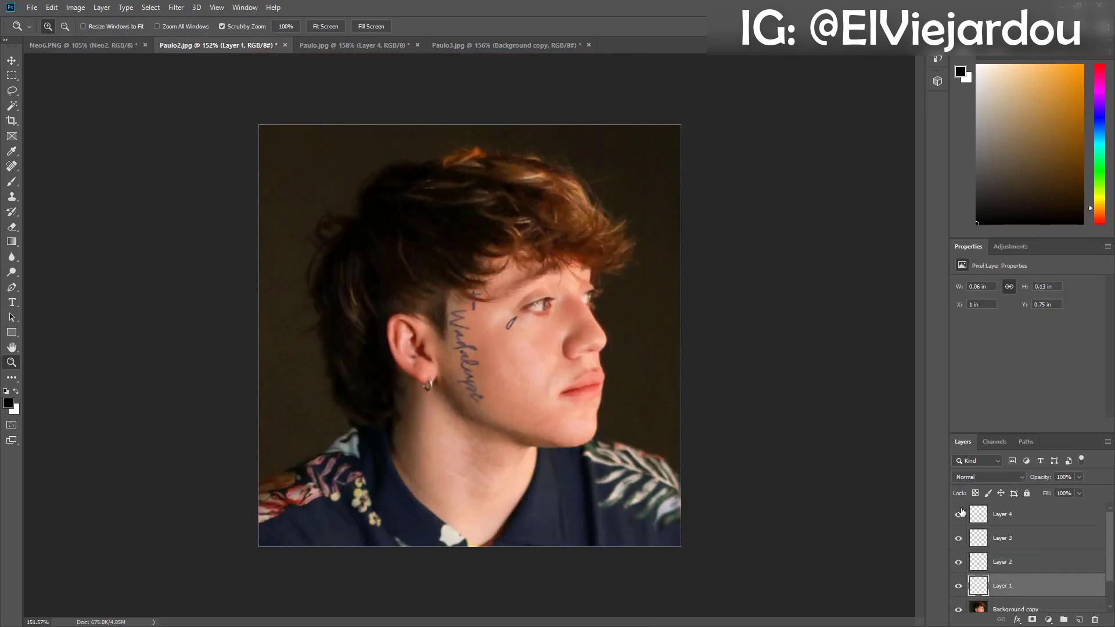
pyautogui.click(1024, 515)
pyautogui.hotkey('ctrl', 'f')
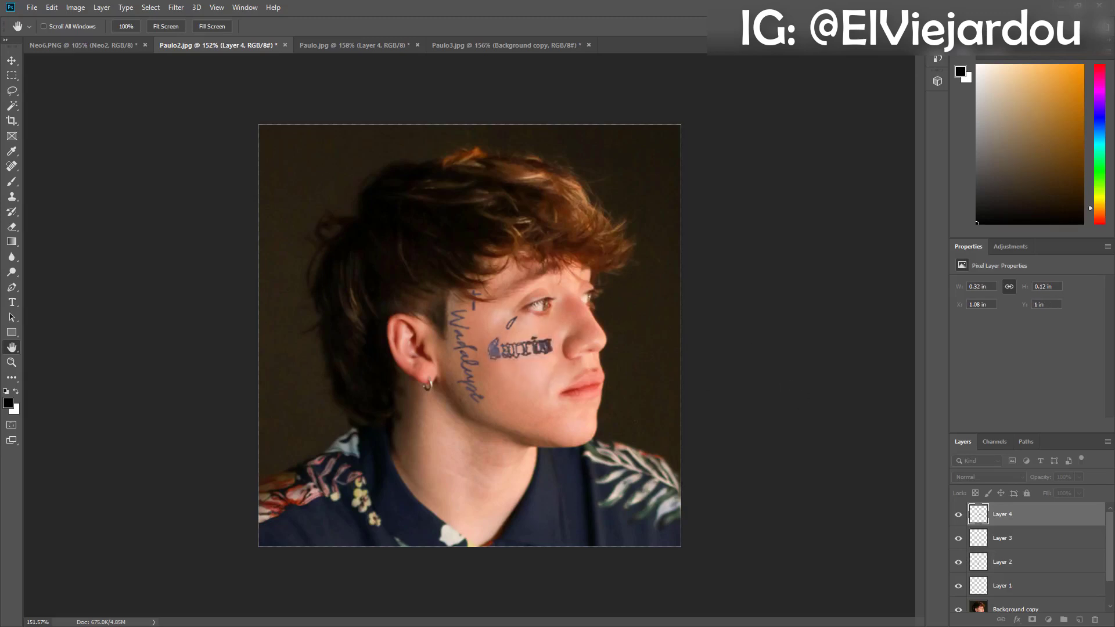
pyautogui.press('z')
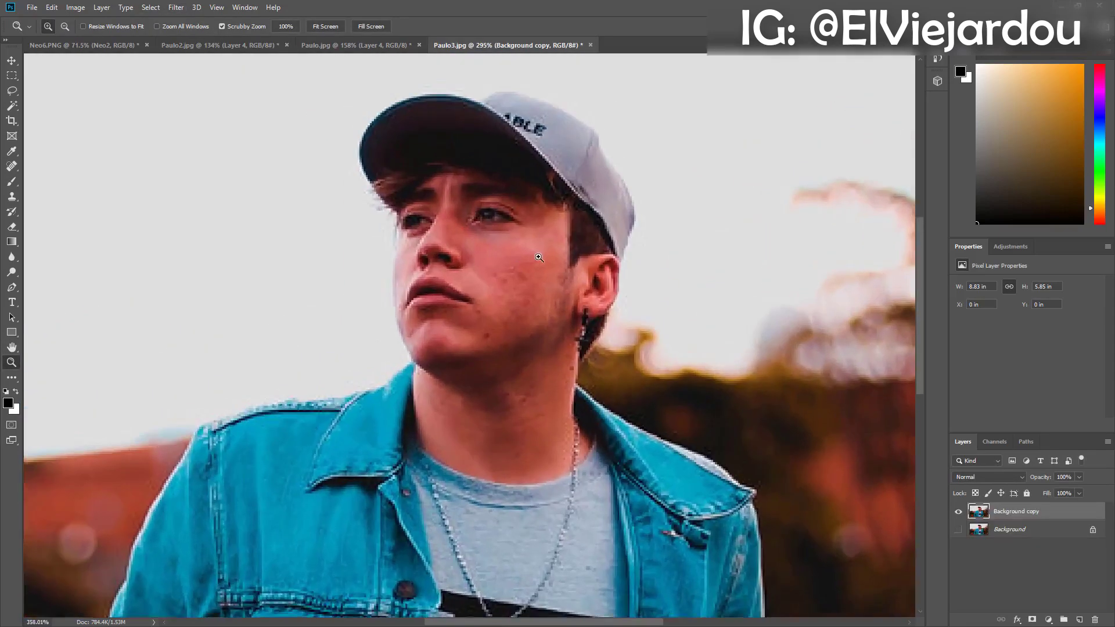
# Select the devil-face tattoo in Neo6.PNG, paste it into Paulo3.jpg and scale it down.
pyautogui.click(123, 49)
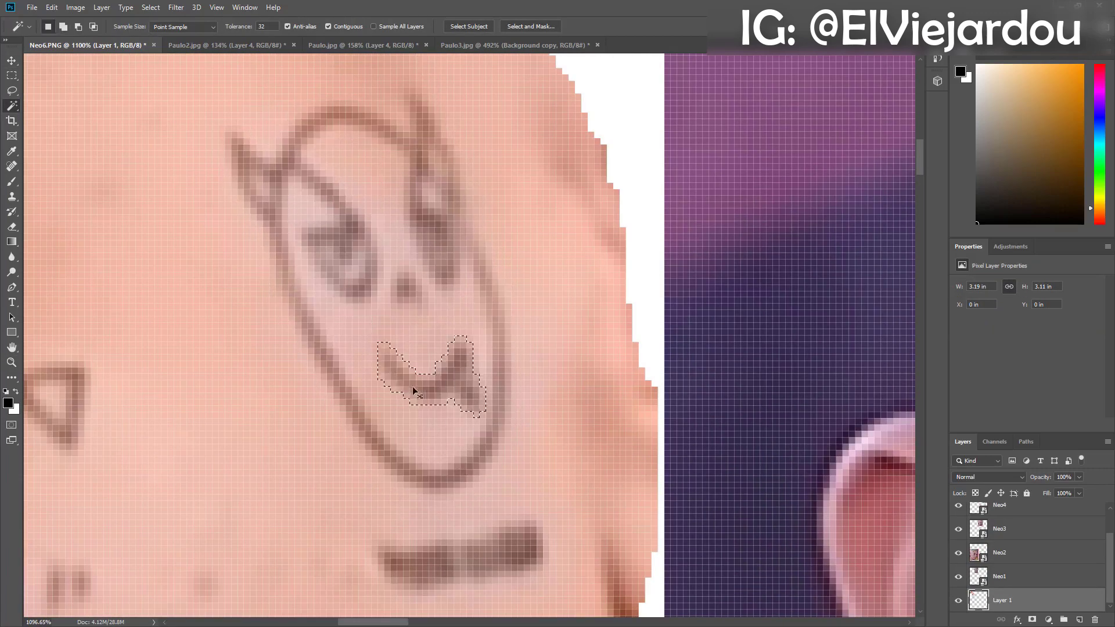
pyautogui.keyDown('shift'); pyautogui.click(446, 318); pyautogui.keyUp('shift')
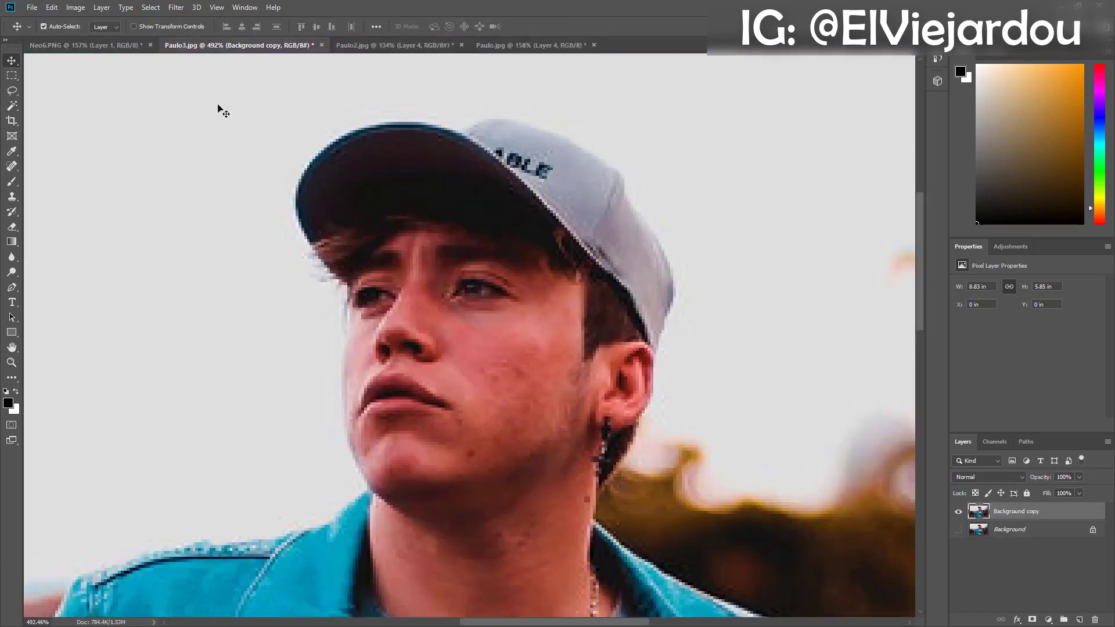
pyautogui.hotkey('ctrl', 'v')
pyautogui.hotkey('ctrl', 't')
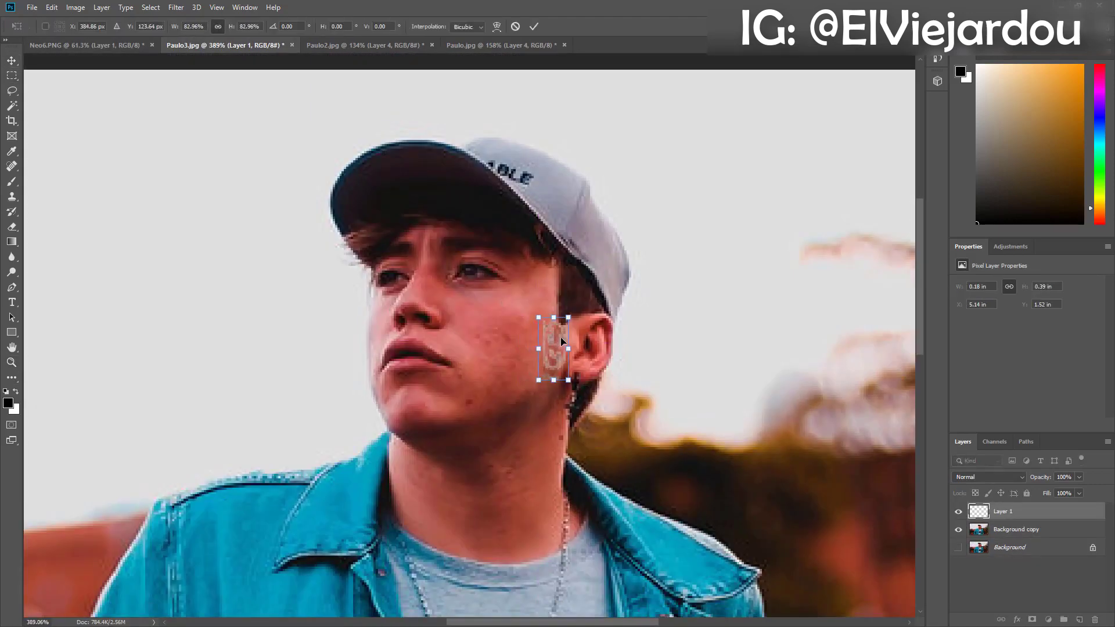
pyautogui.press('Return')
# Check the devil face against the skin, deselect, and zoom in on the face.
pyautogui.scroll(5, 561, 341)
pyautogui.hotkey('ctrl', ',')
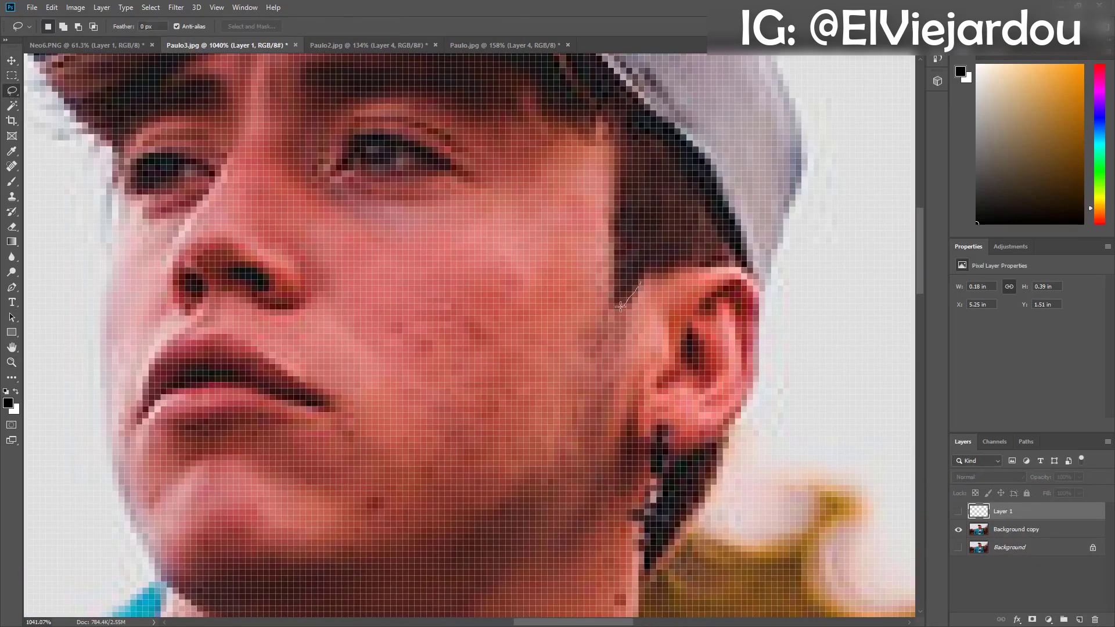
pyautogui.click(958, 510)
pyautogui.hotkey('ctrl', 'd')
pyautogui.press('v')
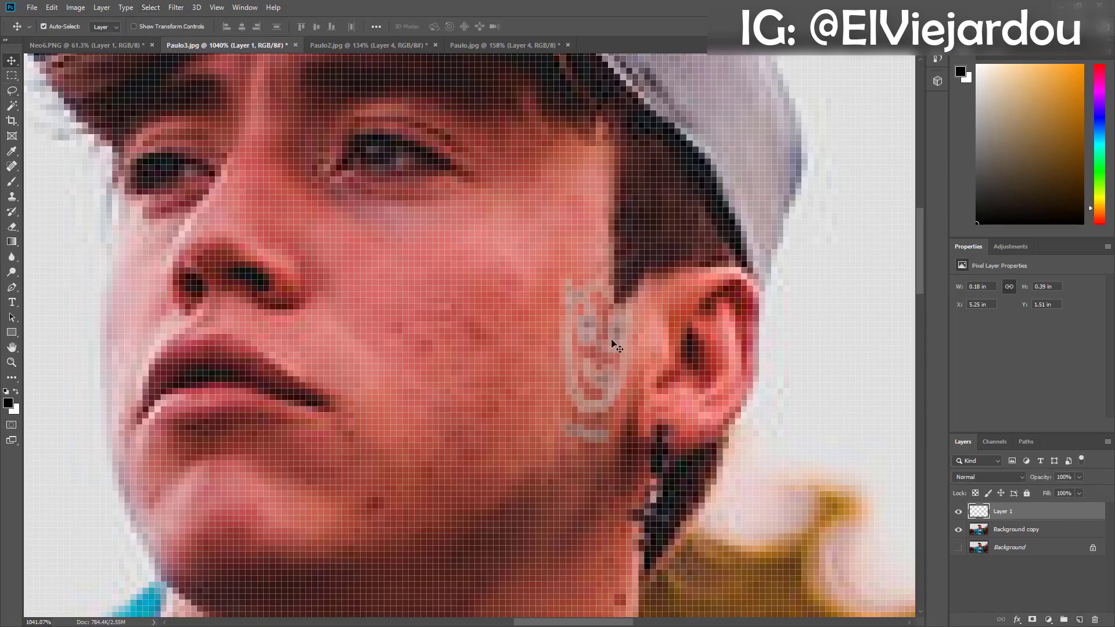
pyautogui.press('z')
pyautogui.hotkey('ctrl', '0')
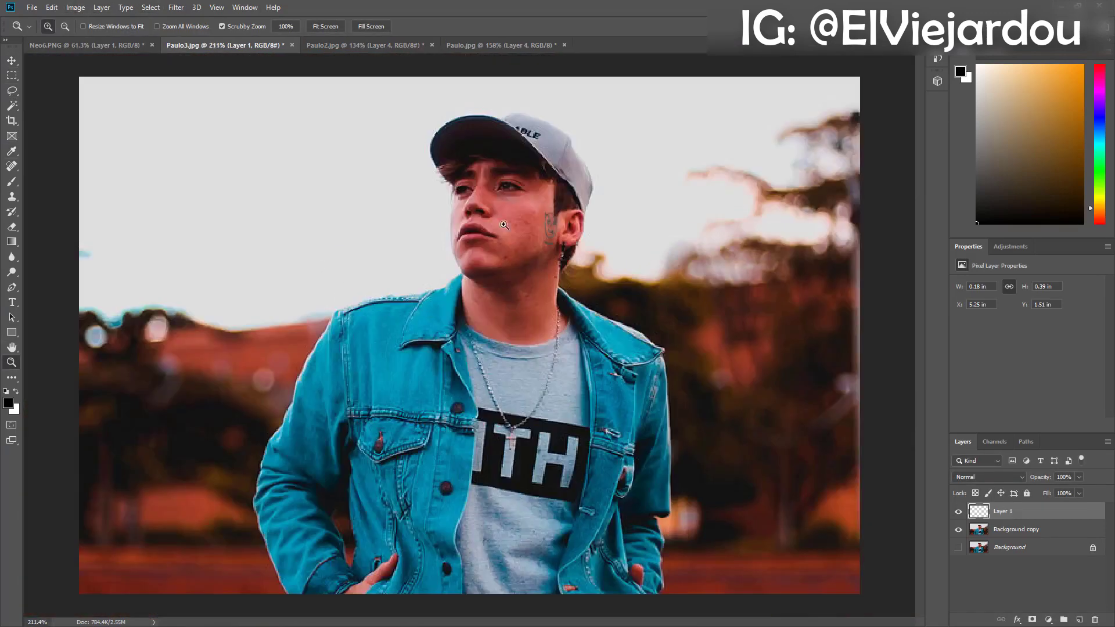
pyautogui.click(523, 223)
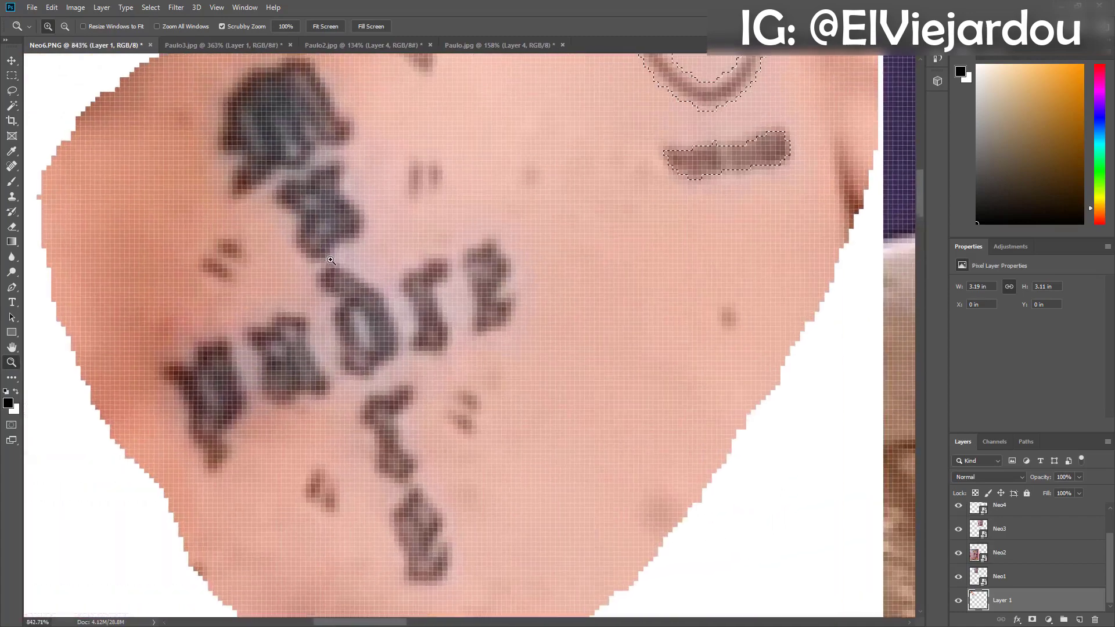
# Magic Wand select the padre lettering strokes in Neo6.PNG and bring them into Paulo3.jpg.
pyautogui.click(336, 142)
pyautogui.click(422, 198)
pyautogui.click(325, 232)
pyautogui.click(221, 279)
pyautogui.click(209, 450)
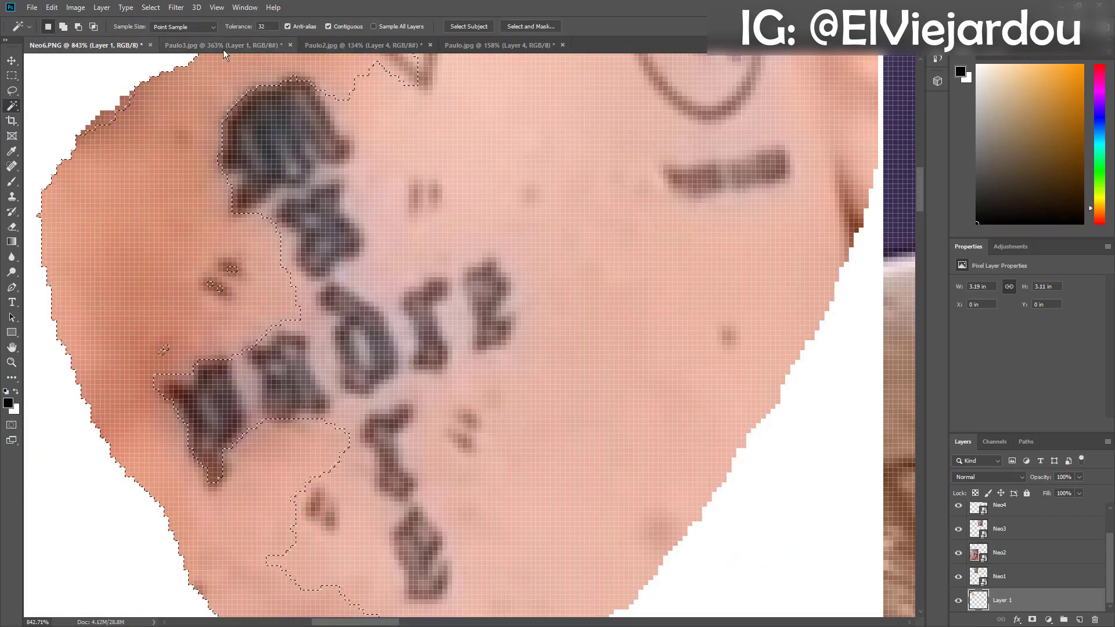
pyautogui.click(225, 47)
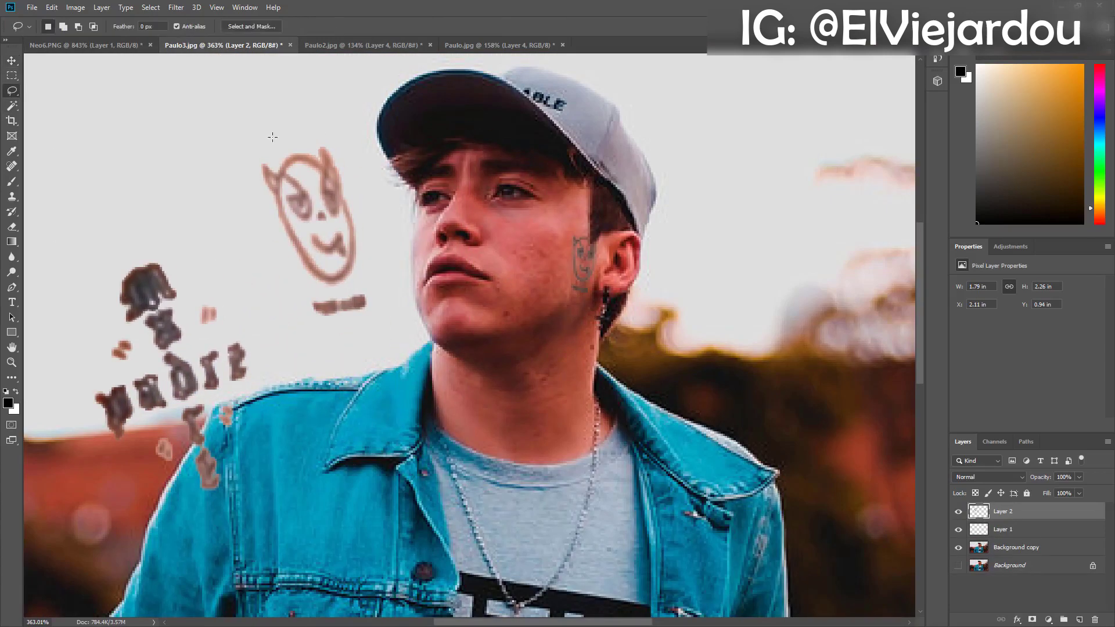
# Move, shrink and tilt the padre tattoo onto the cheek below the eye.
pyautogui.hotkey('ctrl', 't')
pyautogui.moveTo(175, 354); pyautogui.dragTo(534, 326)
pyautogui.moveTo(598, 424); pyautogui.dragTo(558, 299)
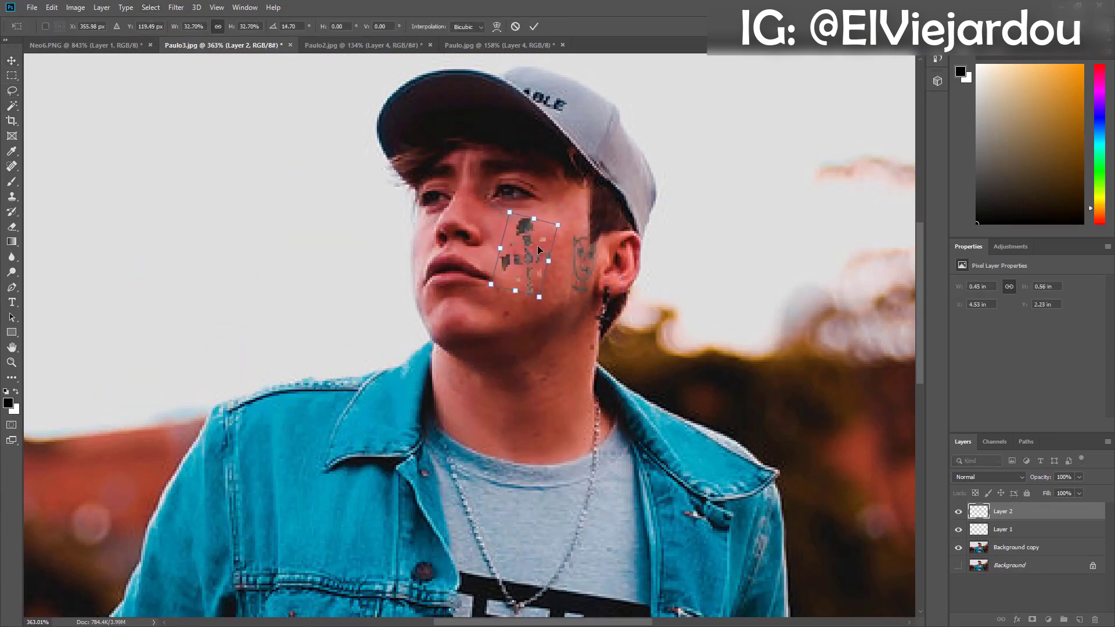
pyautogui.moveTo(522, 261); pyautogui.dragTo(536, 250)
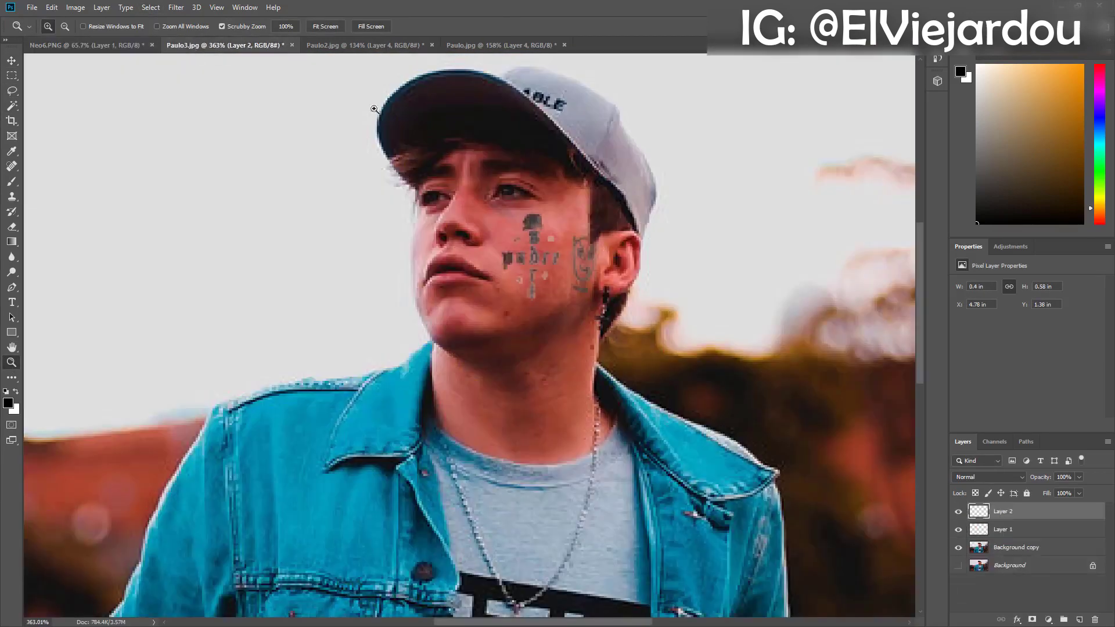
pyautogui.hotkey('ctrl', 't')
pyautogui.moveTo(561, 199); pyautogui.dragTo(552, 215)
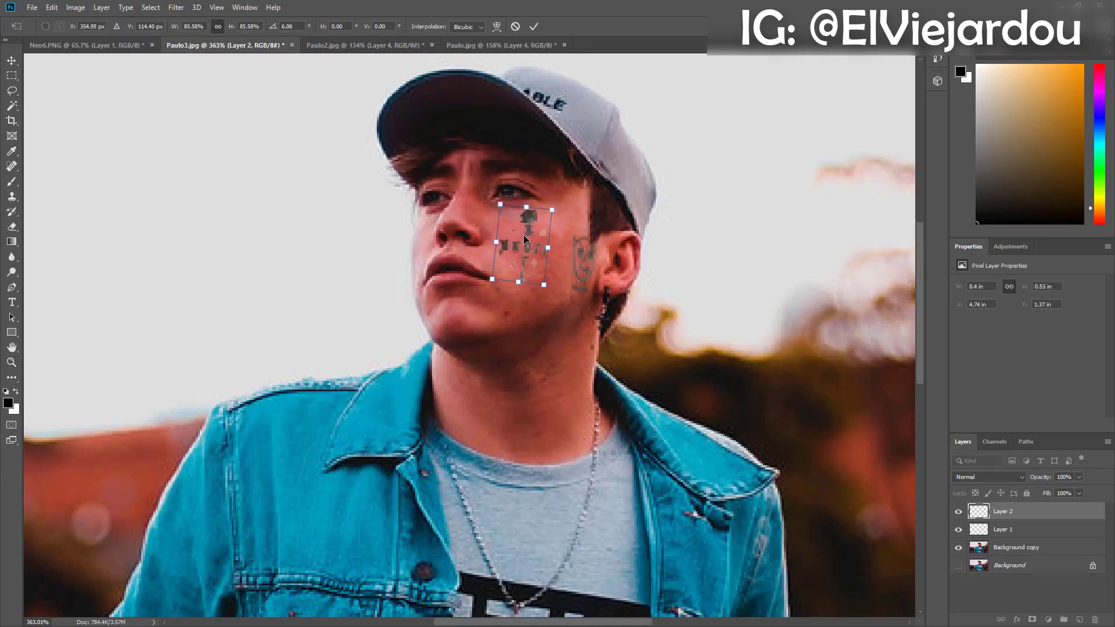
pyautogui.moveTo(523, 255); pyautogui.dragTo(539, 222)
pyautogui.press('Escape')
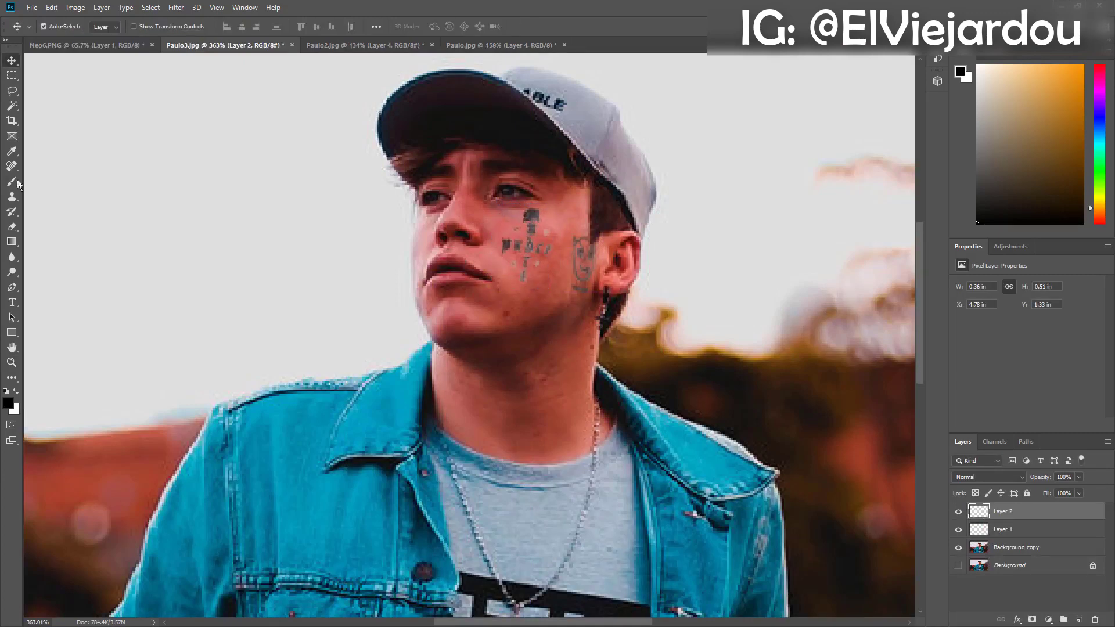
# Warp the devil-face tattoo on Layer 1 to follow the cheek.
pyautogui.click(533, 225)
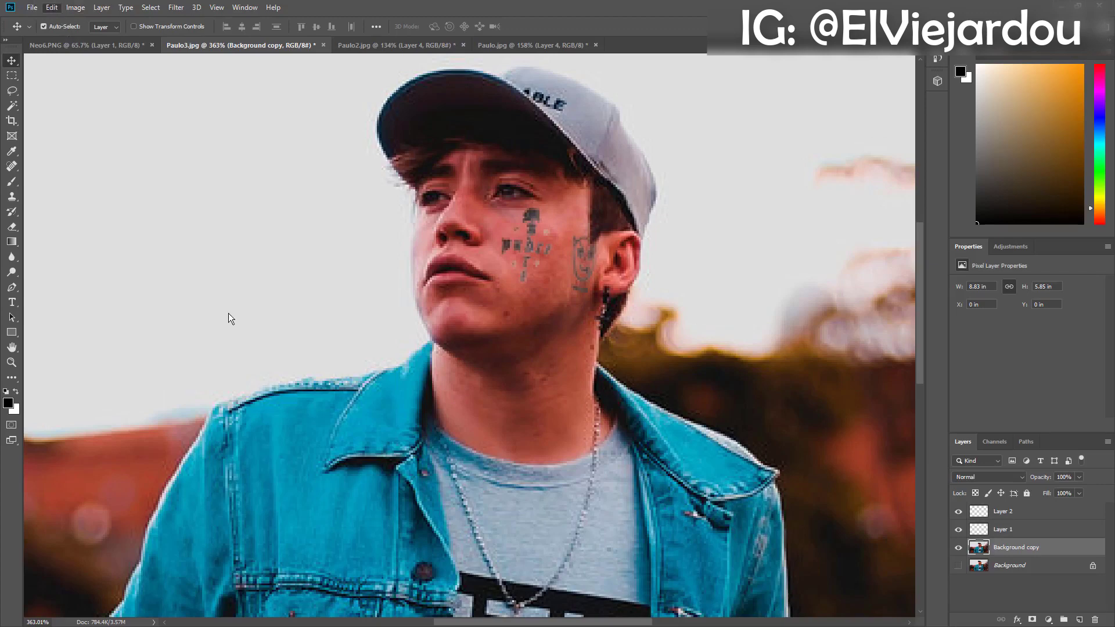
pyautogui.hotkey('ctrl', 't')
pyautogui.press('Escape')
pyautogui.click(425, 172)
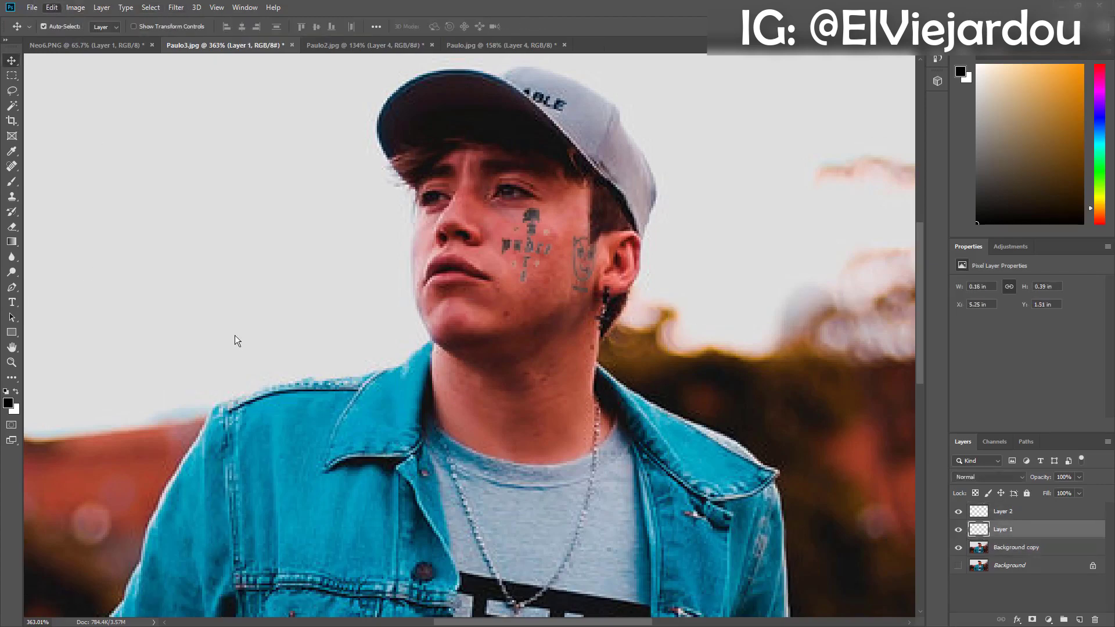
pyautogui.hotkey('ctrl', 't')
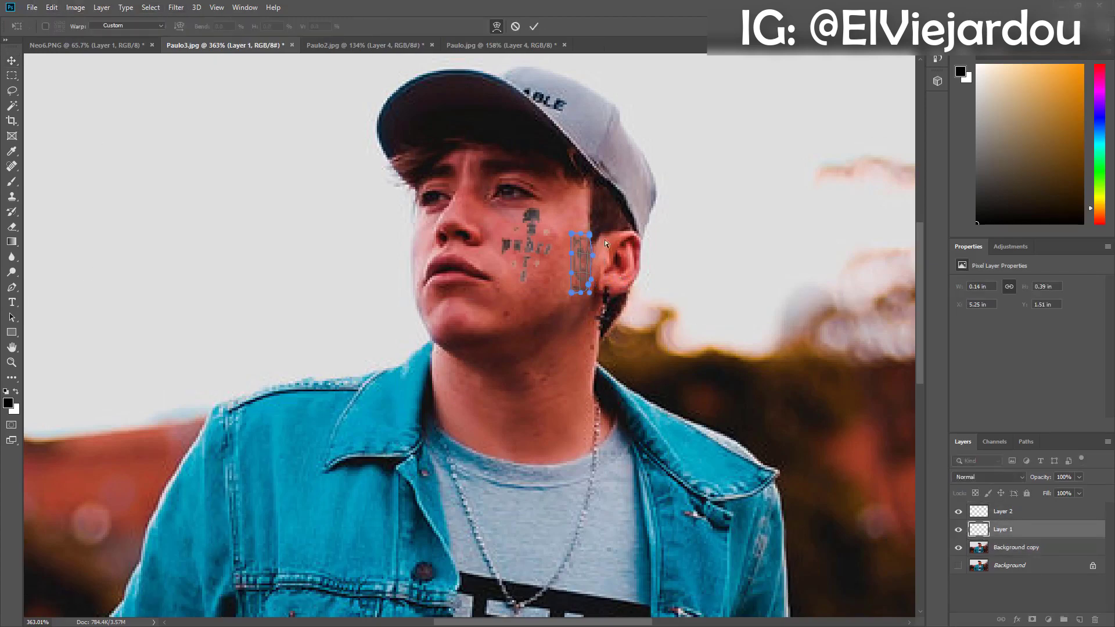
pyautogui.press('Return')
# Raise the padre tattoo on Layer 2 slightly on the cheek.
pyautogui.click(529, 249)
pyautogui.scroll(3, 497, 186)
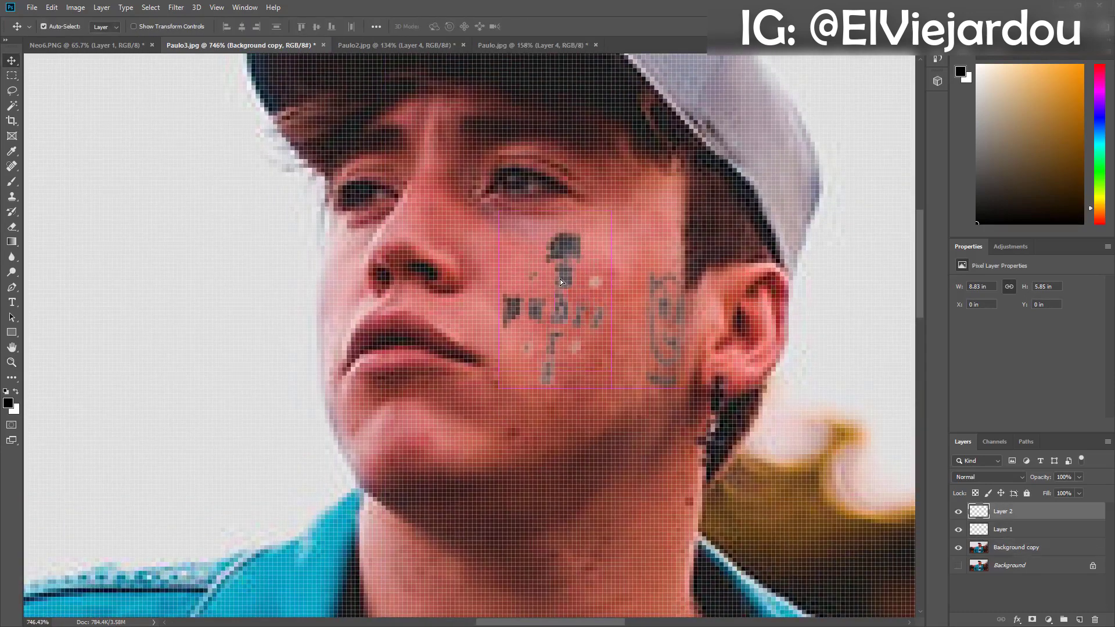
pyautogui.hotkey('ctrl', 't')
pyautogui.moveTo(560, 279); pyautogui.dragTo(573, 239)
pyautogui.press('Return')
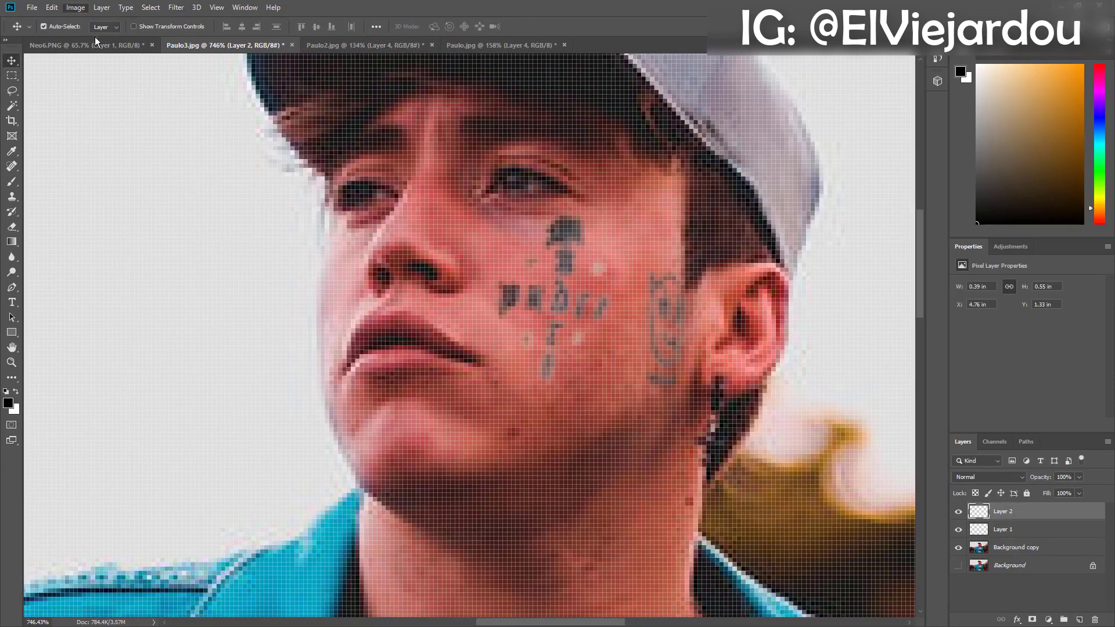
pyautogui.scroll(-3, 726, 311)
pyautogui.scroll(-5, 519, 230)
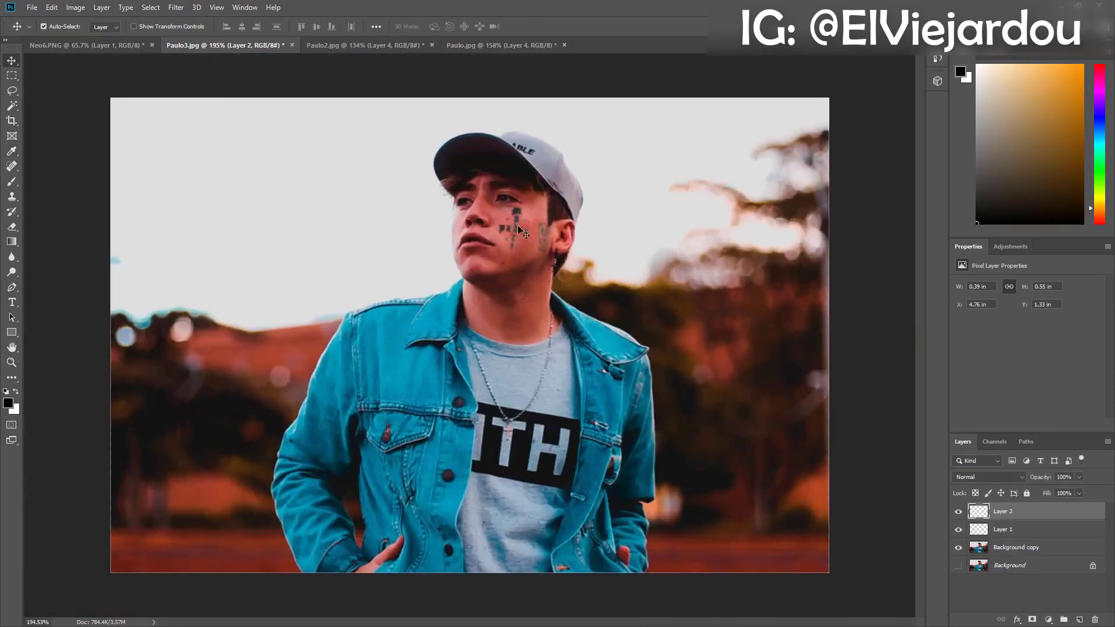
# Bring the triangle tattoo into Paulo3.jpg and move it onto the cheek beside padre.
pyautogui.click(113, 46)
pyautogui.click(191, 45)
pyautogui.click(100, 45)
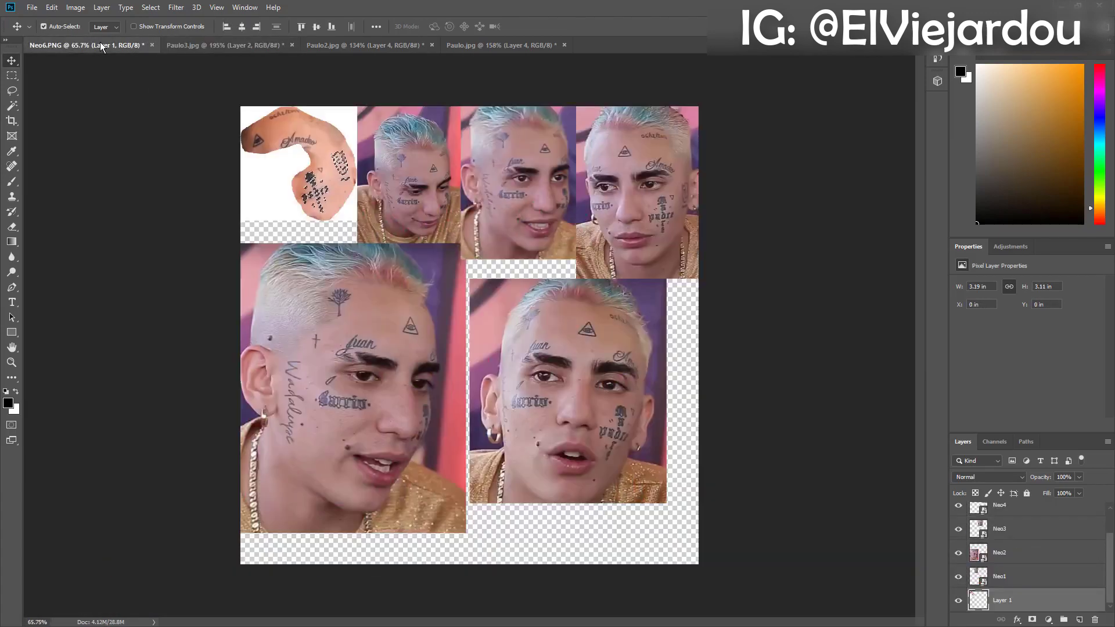
pyautogui.scroll(5, 133, 154)
pyautogui.scroll(5, 134, 154)
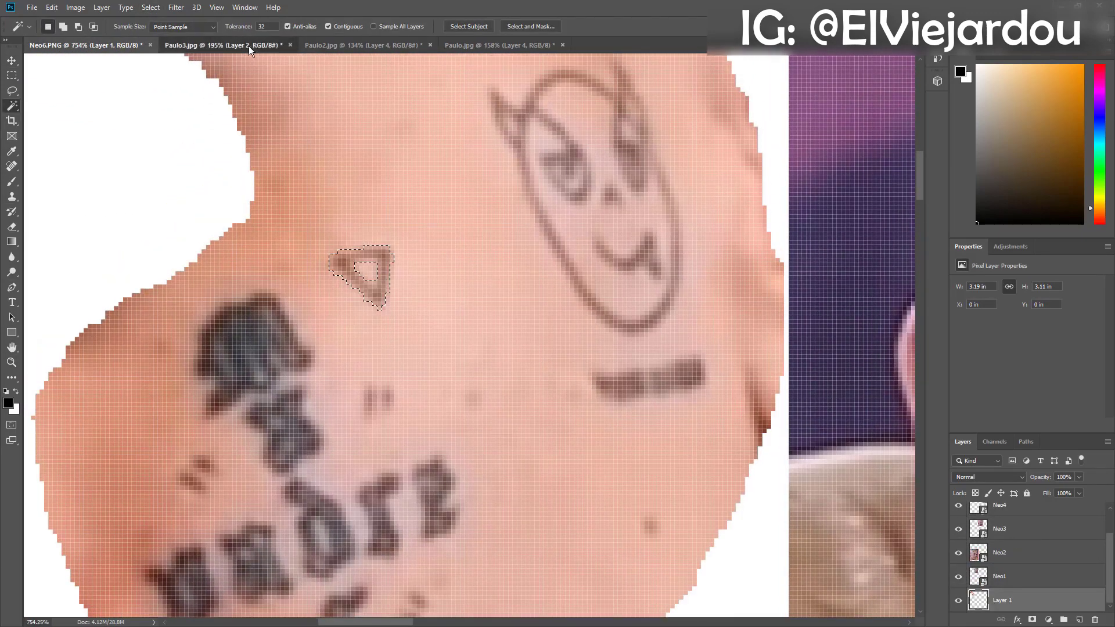
pyautogui.click(224, 45)
pyautogui.moveTo(473, 340); pyautogui.dragTo(540, 211)
# Shrink and rotate the triangle tattoo into place, then zoom out to the whole portrait.
pyautogui.scroll(8, 528, 191)
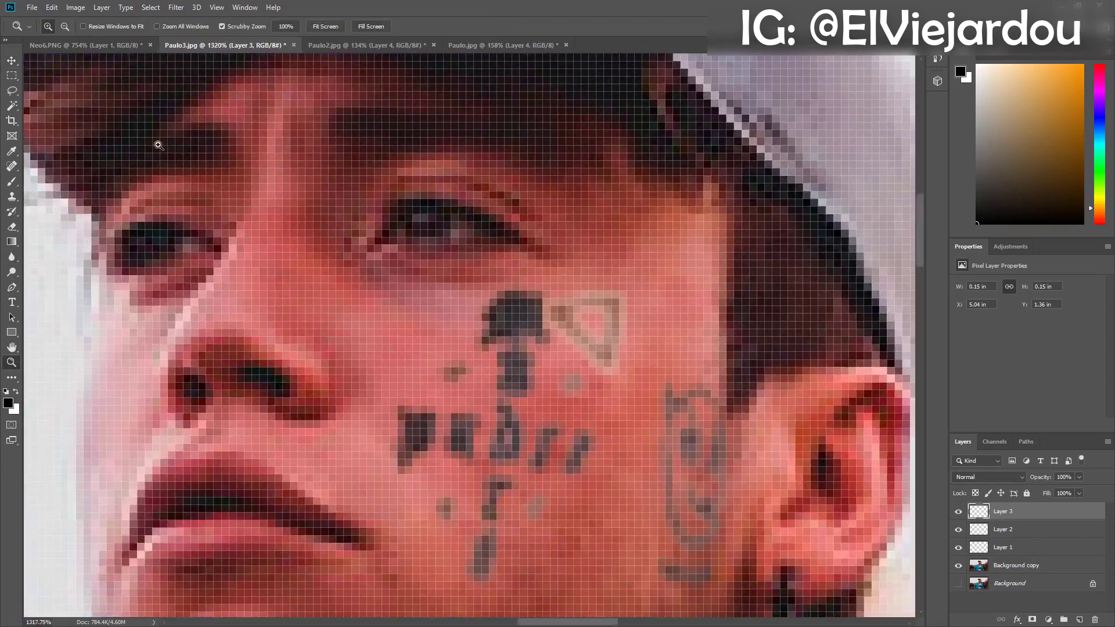
pyautogui.hotkey('ctrl', 't')
pyautogui.moveTo(624, 252)
pyautogui.mouseDown()
pyautogui.moveTo(604, 293)
pyautogui.moveTo(636, 325)
pyautogui.mouseUp()
pyautogui.press('Return')
pyautogui.hotkey('ctrl', 't')
pyautogui.press('Return')
pyautogui.hotkey('ctrl', 't')
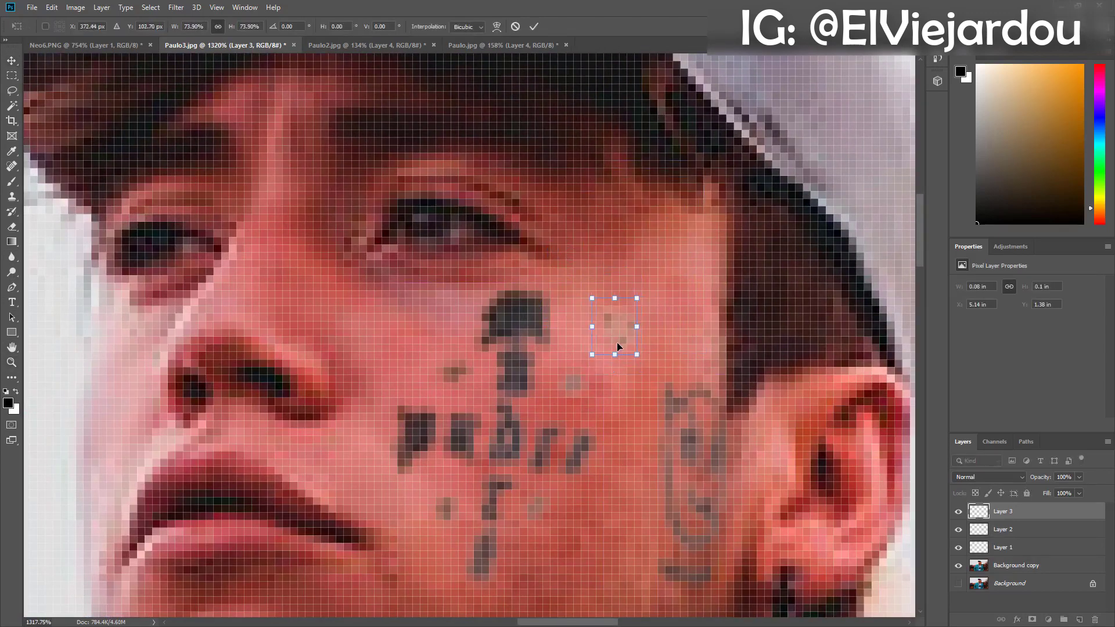
pyautogui.press('Return')
pyautogui.press('z')
pyautogui.hotkey('ctrl', '-')
pyautogui.hotkey('ctrl', '-')
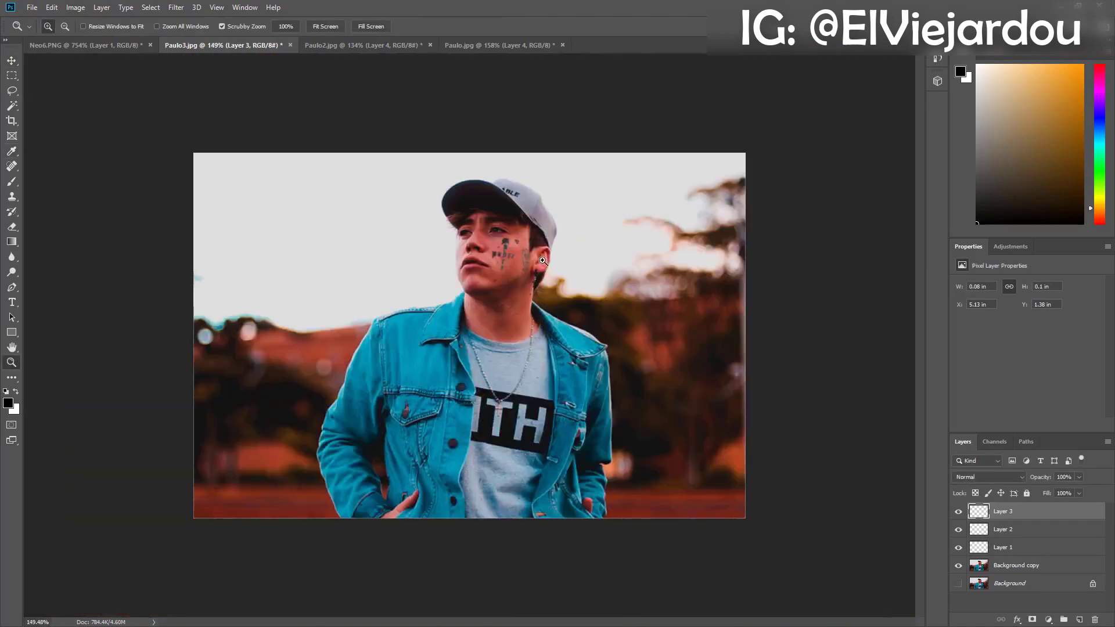
pyautogui.click(86, 45)
# Magic Wand select the cursive name tattoo letters in the collage.
pyautogui.moveTo(329, 209); pyautogui.dragTo(444, 345)
pyautogui.press('v')
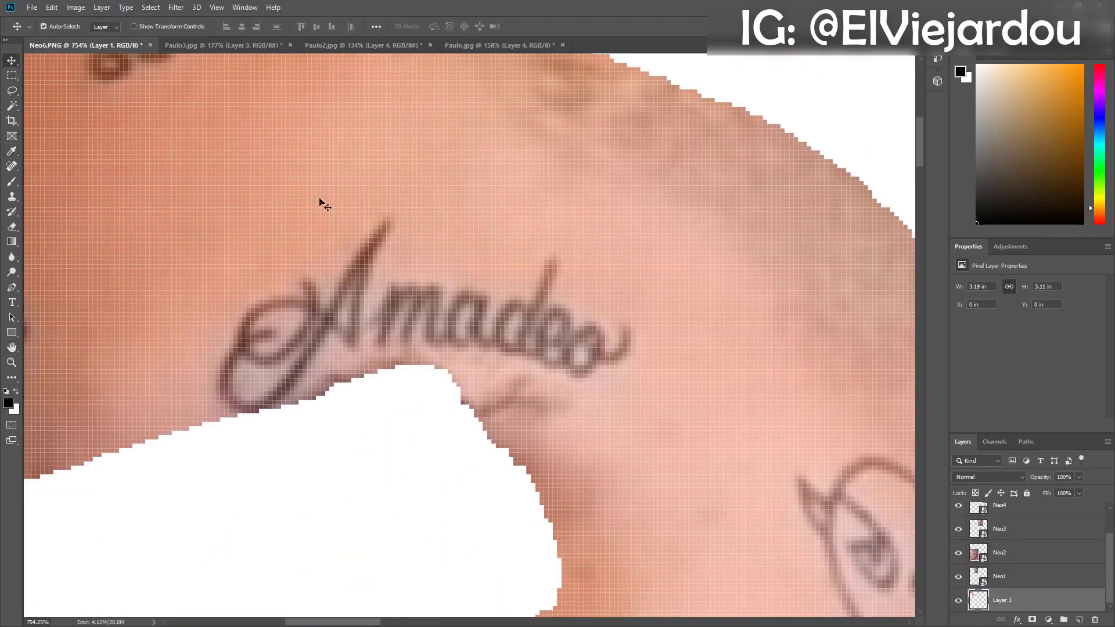
pyautogui.press('w')
pyautogui.click(338, 298)
pyautogui.keyDown('shift'); pyautogui.click(287, 330); pyautogui.keyUp('shift')
pyautogui.keyDown('shift'); pyautogui.click(410, 325); pyautogui.keyUp('shift')
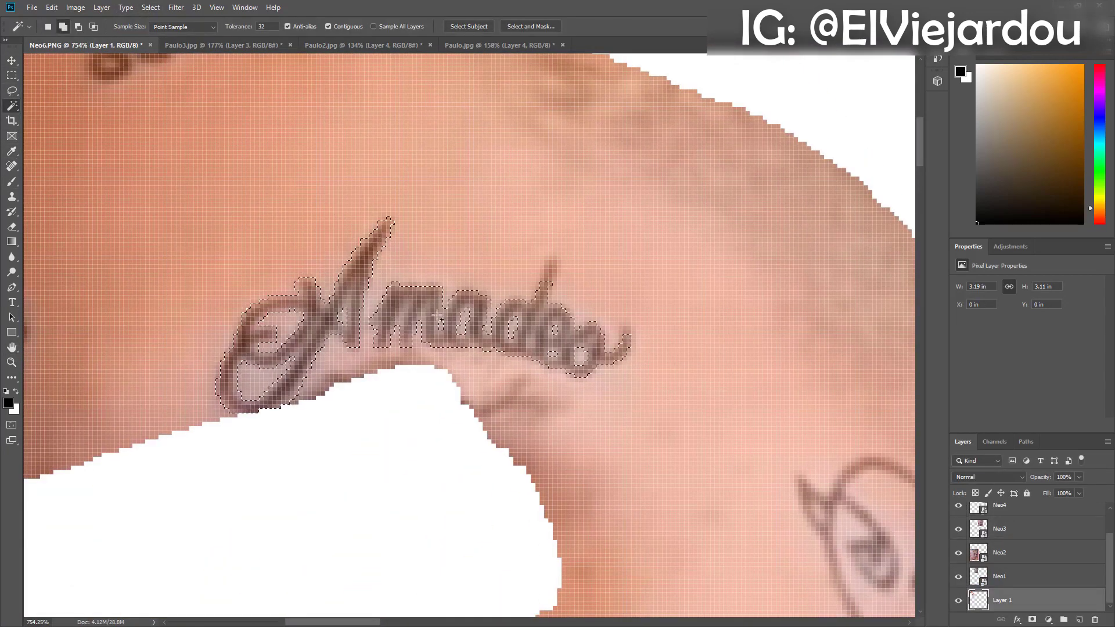
pyautogui.keyDown('shift'); pyautogui.click(526, 291); pyautogui.keyUp('shift')
# Paste the tattoo into Paulo3.jpg, then scale and rotate it over the eyebrow.
pyautogui.hotkey('ctrl', 'Tab')
pyautogui.press('z')
pyautogui.click(514, 262)
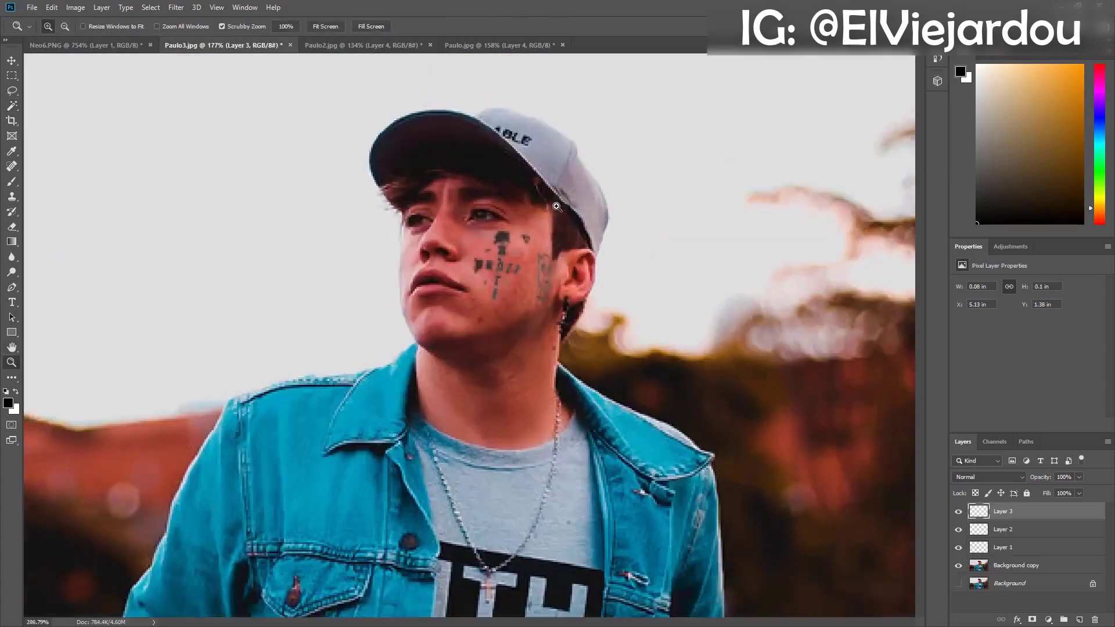
pyautogui.hotkey('ctrl', 'v')
pyautogui.hotkey('ctrl', 't')
pyautogui.moveTo(502, 361)
pyautogui.mouseDown()
pyautogui.moveTo(522, 259)
pyautogui.moveTo(815, 234)
pyautogui.moveTo(525, 261)
pyautogui.mouseUp()
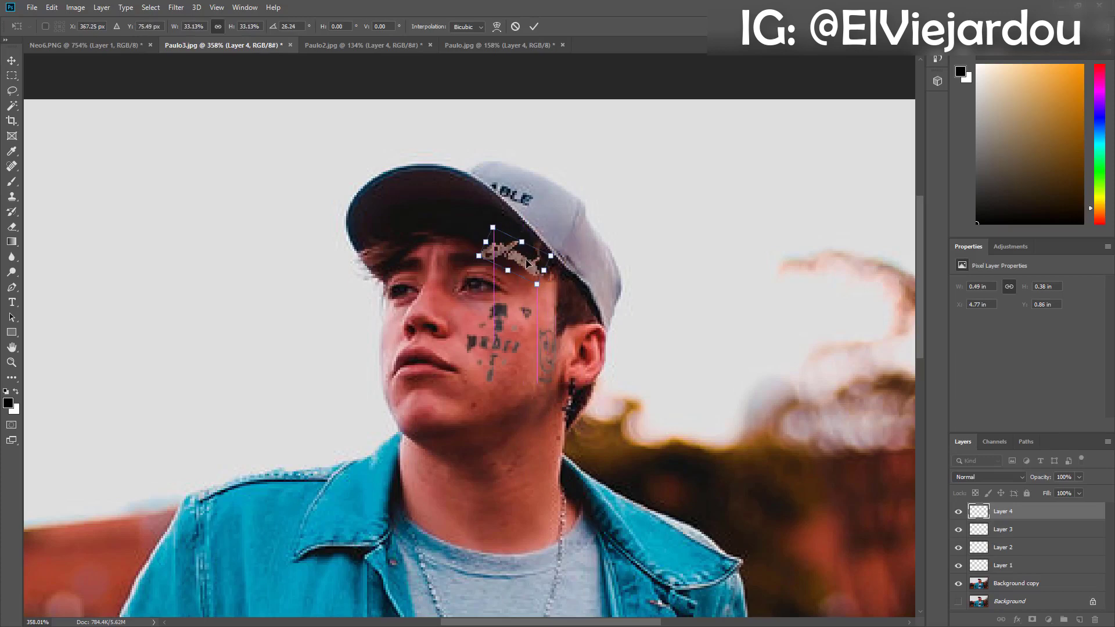
pyautogui.press('Return')
# Lasso and delete the excess top and left parts of the eyebrow tattoo.
pyautogui.scroll(6, 517, 244)
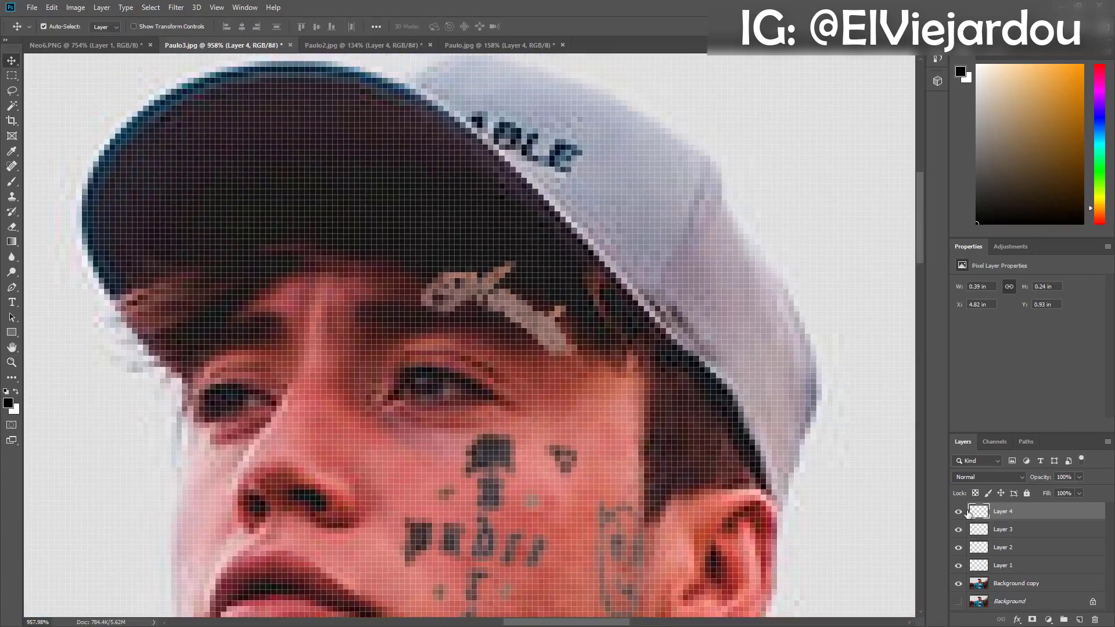
pyautogui.click(958, 511)
pyautogui.press('l')
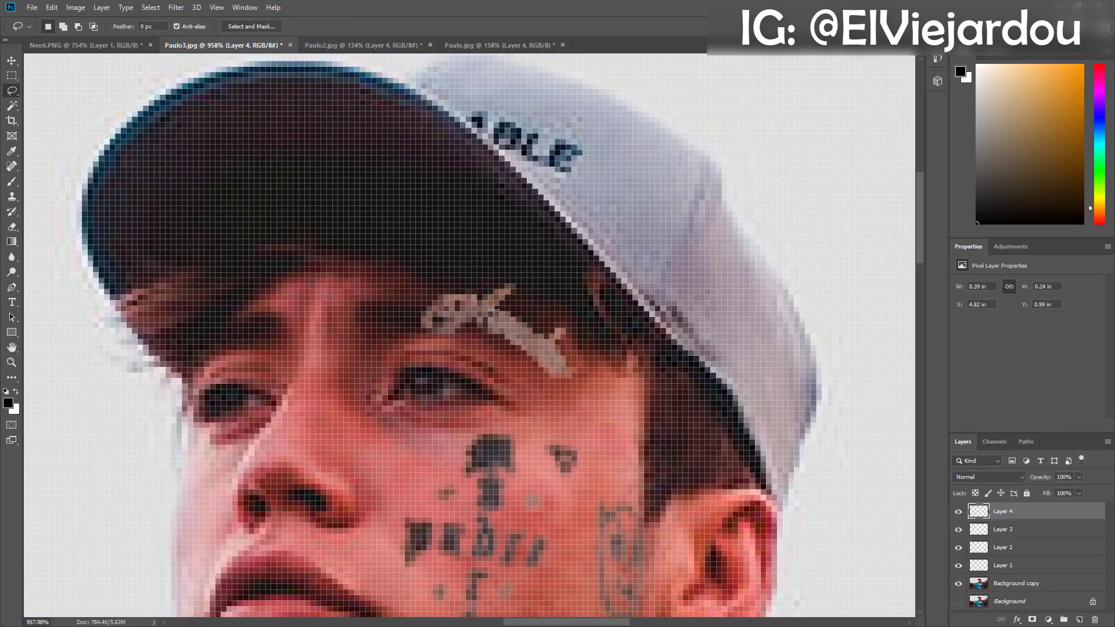
pyautogui.click(958, 511)
pyautogui.moveTo(566, 347)
pyautogui.mouseDown()
pyautogui.moveTo(478, 308)
pyautogui.moveTo(566, 347)
pyautogui.moveTo(540, 351)
pyautogui.mouseUp()
pyautogui.press('Delete')
pyautogui.hotkey('ctrl', 'd')
pyautogui.press('v')
pyautogui.press('l')
pyautogui.press('Delete')
pyautogui.hotkey('ctrl', 'd')
pyautogui.press('v')
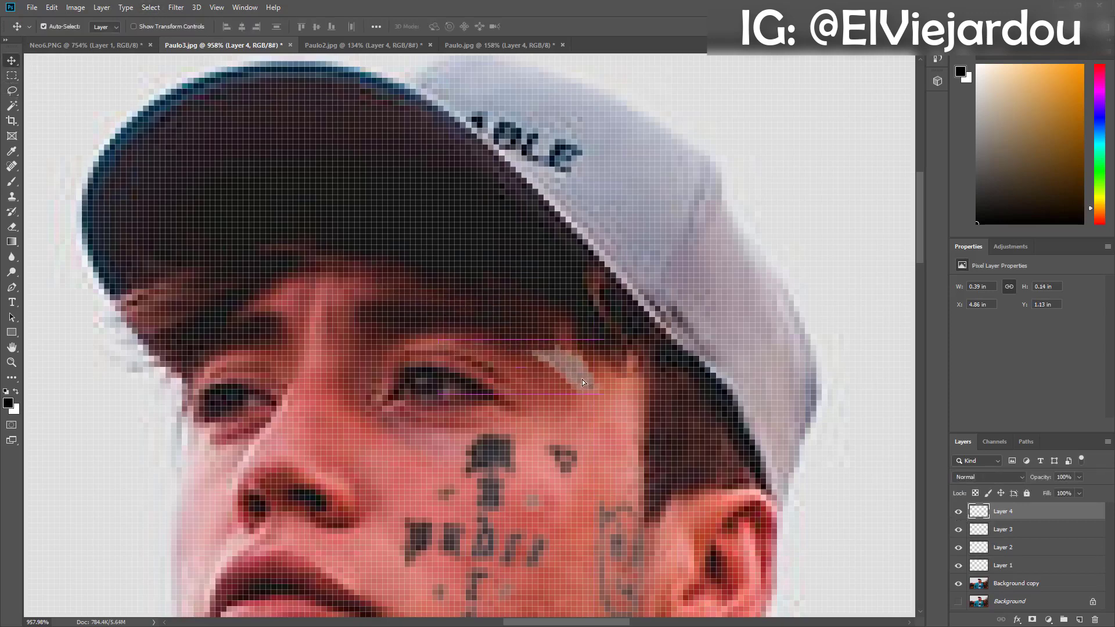
# Zoom out to the whole photo and merge the tattoo layers into a single Layer 4.
pyautogui.press('z')
pyautogui.moveTo(822, 303); pyautogui.dragTo(469, 244)
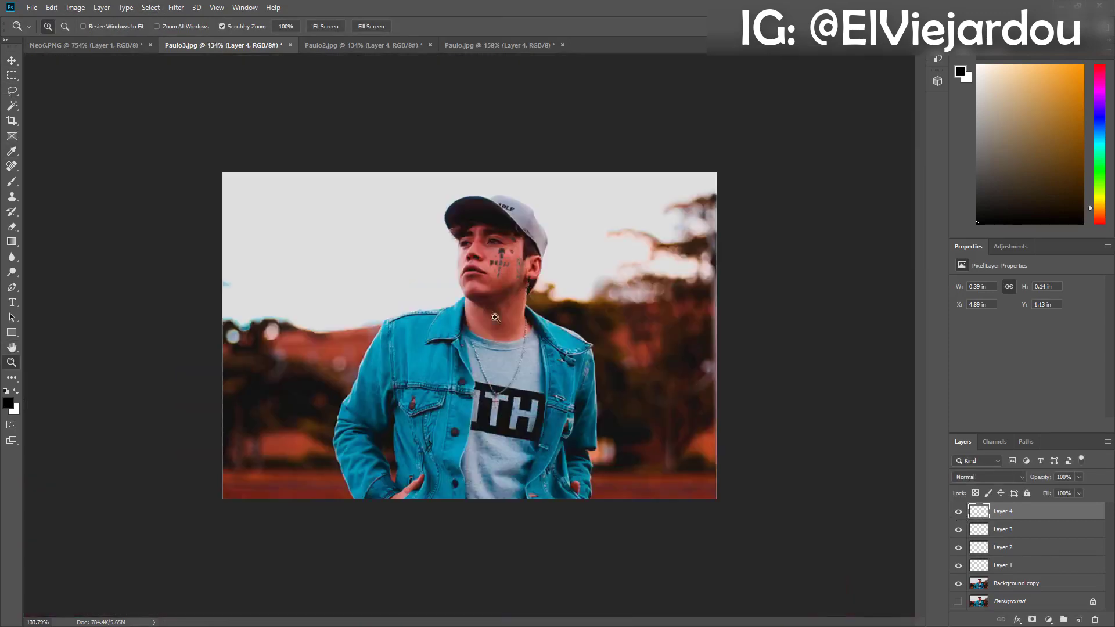
pyautogui.hotkey('ctrl', 'shift', 'Tab')
pyautogui.hotkey('ctrl', '0')
pyautogui.hotkey('ctrl', 'Tab')
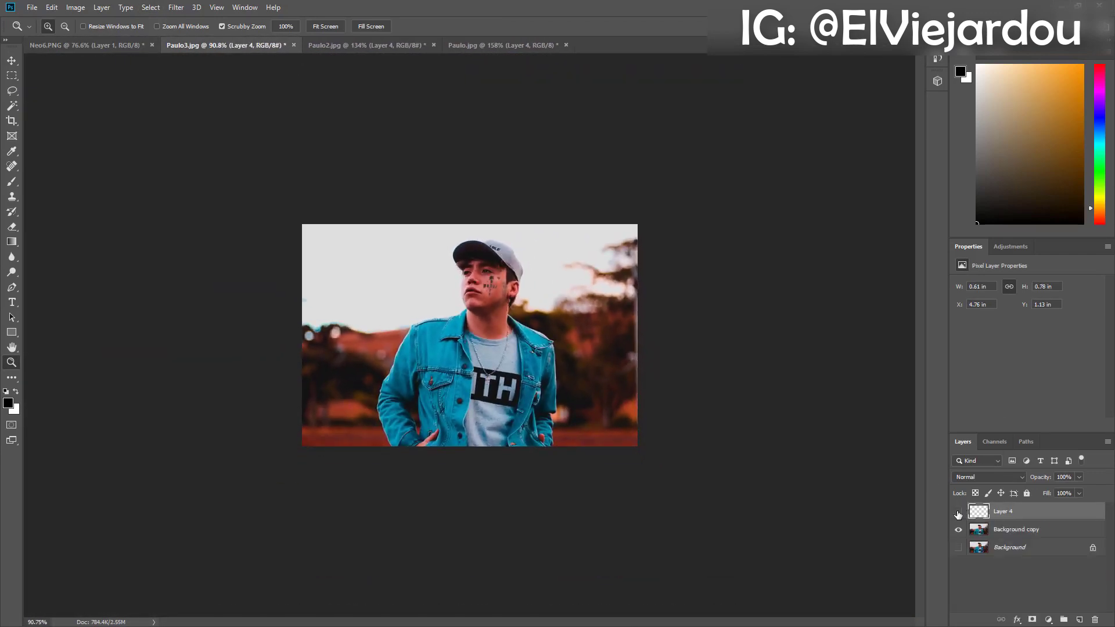
# Turn the merged tattoo layer back on and zoom in on the collage's lettering tattoo.
pyautogui.click(93, 46)
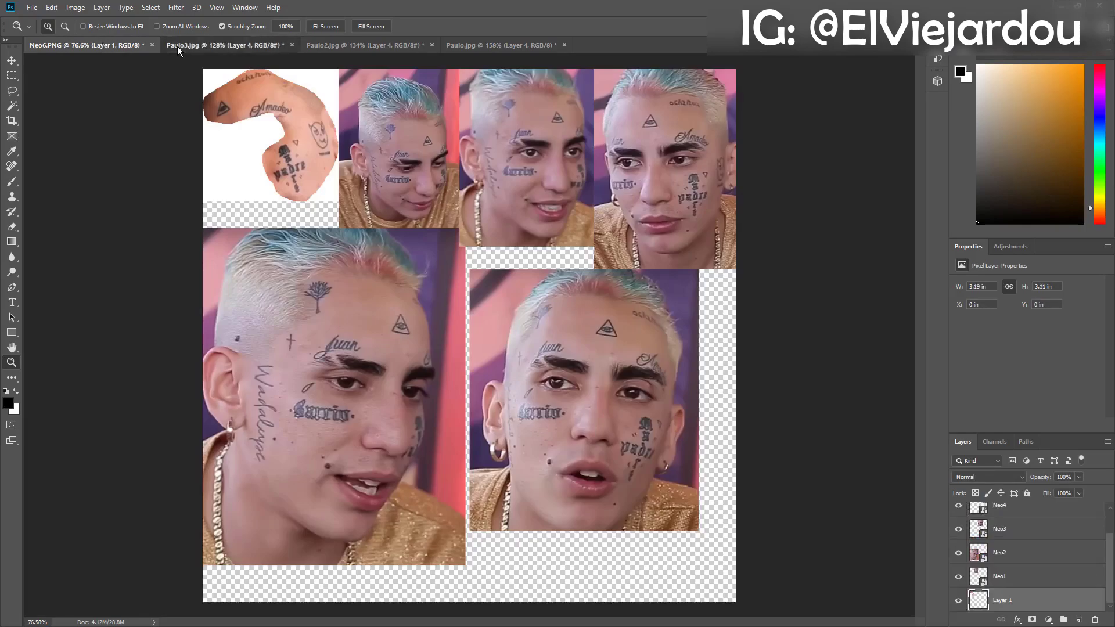
pyautogui.click(176, 46)
pyautogui.click(128, 50)
pyautogui.hotkey('ctrl', 'Tab')
pyautogui.click(126, 45)
pyautogui.click(351, 300)
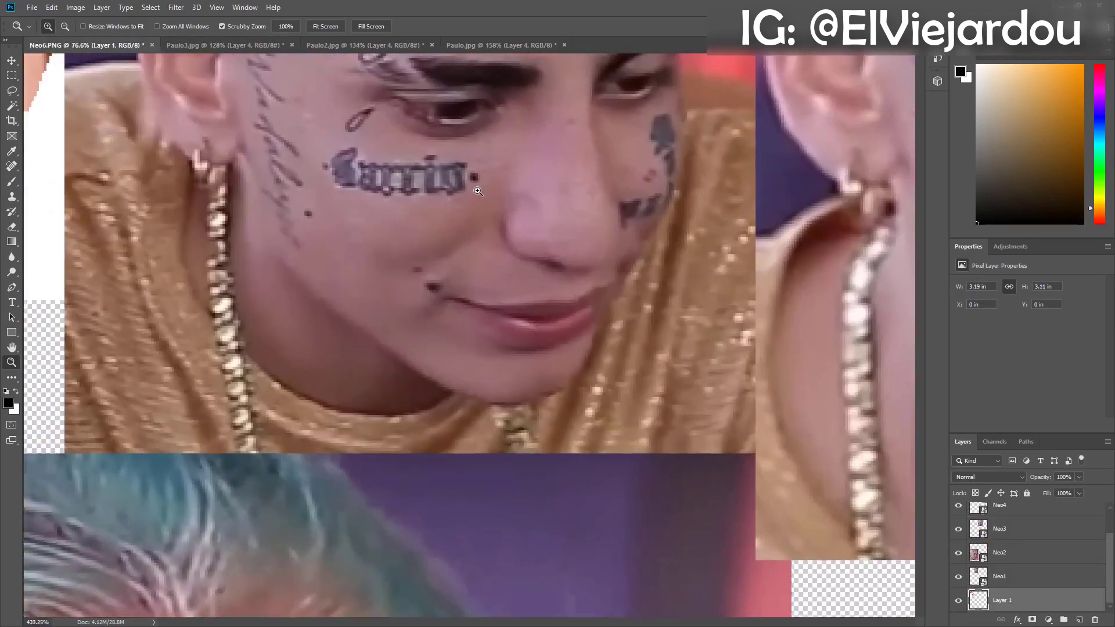
pyautogui.click(352, 301)
# Magic Wand-select the dark gothic lettering tattoo in the collage and copy it.
pyautogui.hotkey('alt', ']')
pyautogui.click(11, 106)
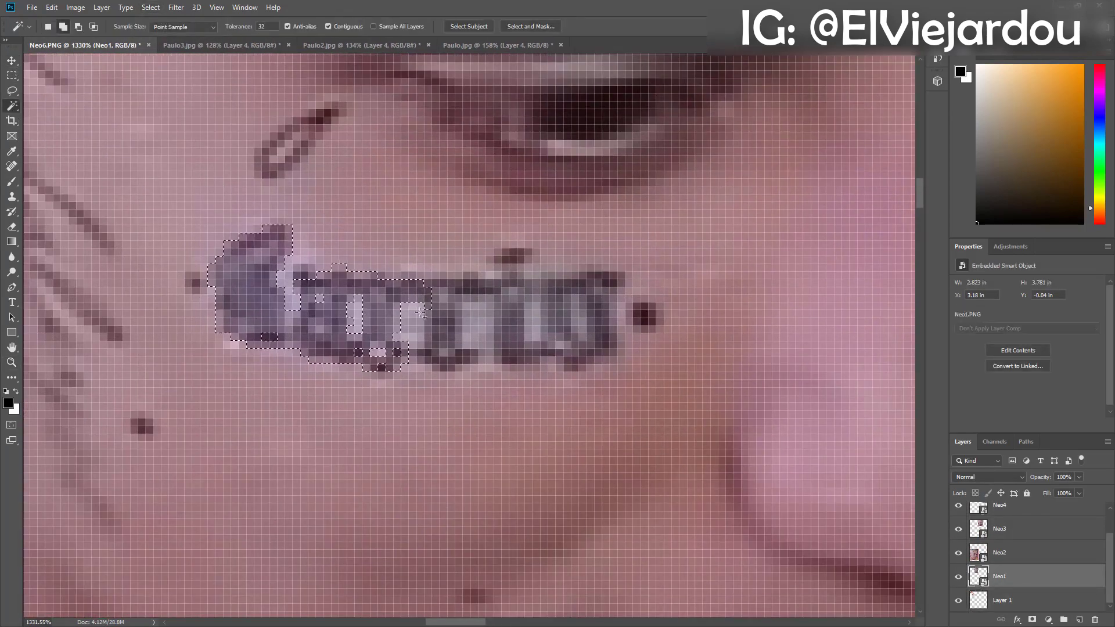
pyautogui.click(446, 286)
pyautogui.hotkey('ctrl', 'c')
# Paste the lettering into the capped portrait and shrink it onto the cheek.
pyautogui.hotkey('ctrl', 'Tab')
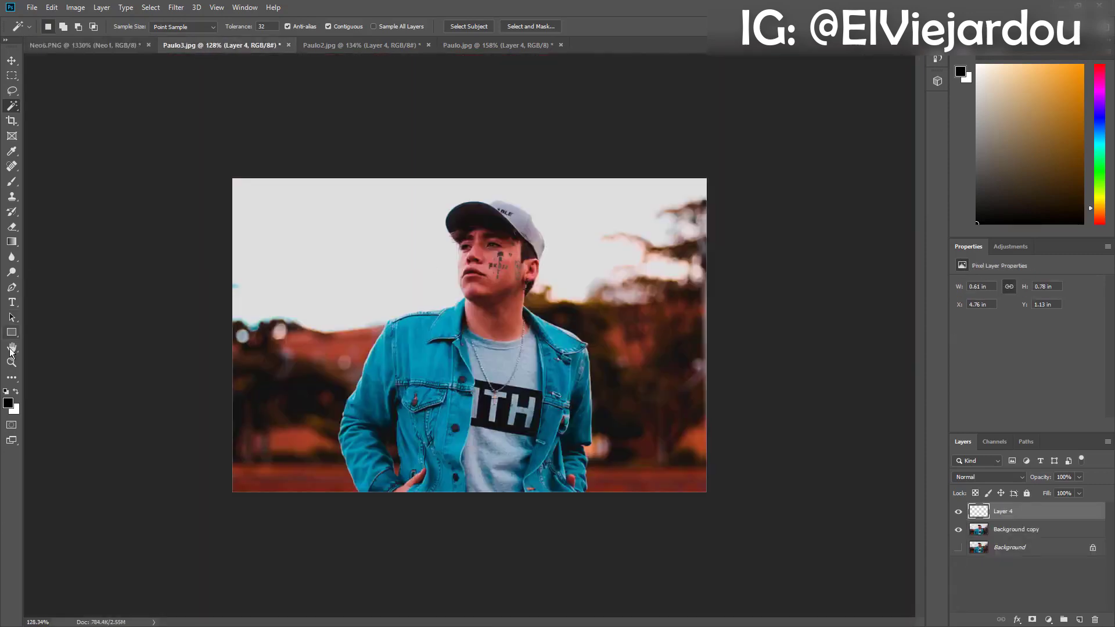
pyautogui.scroll(5, 431, 226)
pyautogui.hotkey('ctrl', 'v')
pyautogui.hotkey('ctrl', 't')
pyautogui.moveTo(261, 302); pyautogui.dragTo(331, 250)
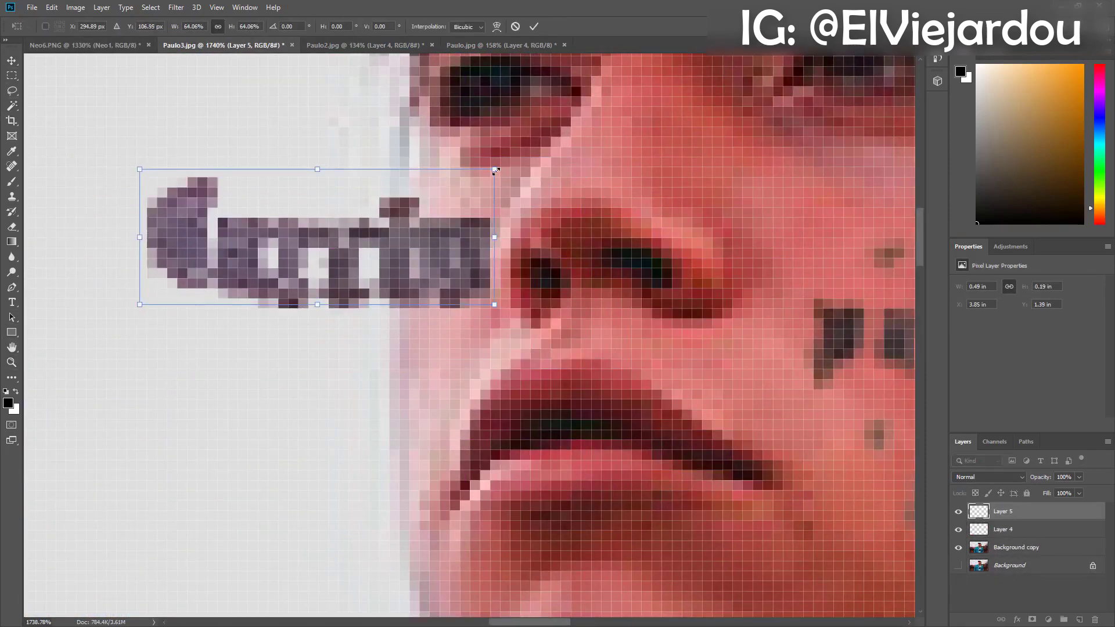
pyautogui.press('Return')
# Lasso and delete the excess part of the pasted lettering.
pyautogui.press('l')
pyautogui.moveTo(200, 168); pyautogui.dragTo(346, 147)
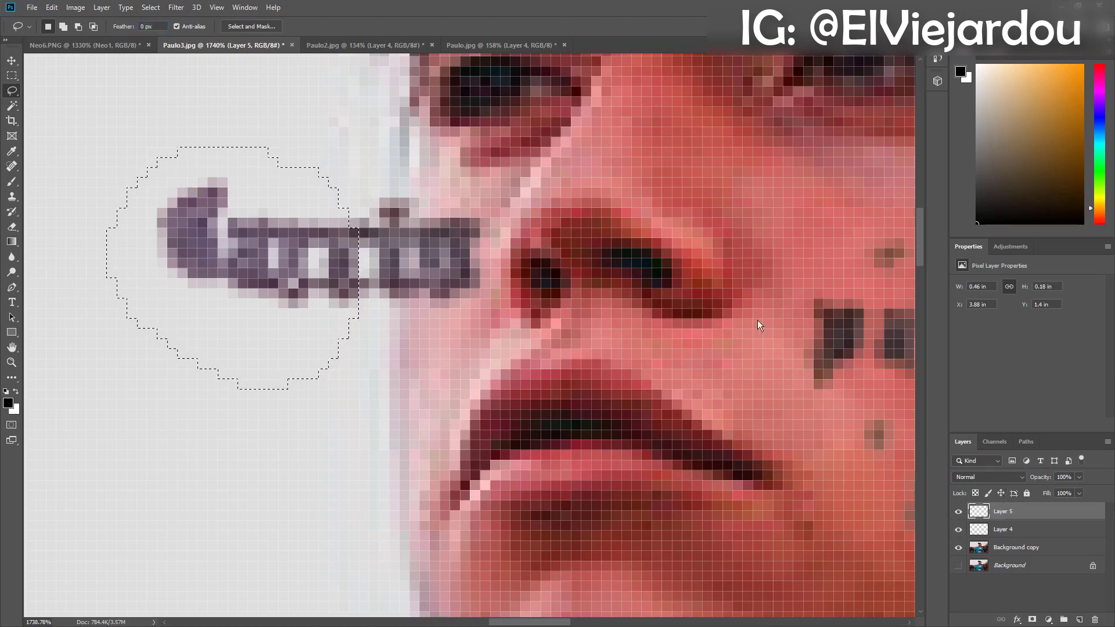
pyautogui.hotkey('ctrl', 'd')
pyautogui.moveTo(196, 156); pyautogui.dragTo(198, 156)
pyautogui.press('Delete')
pyautogui.press('v')
pyautogui.hotkey('ctrl', 'd')
# Warp the remaining lettering so it follows the curve of the face.
pyautogui.hotkey('ctrl', 't')
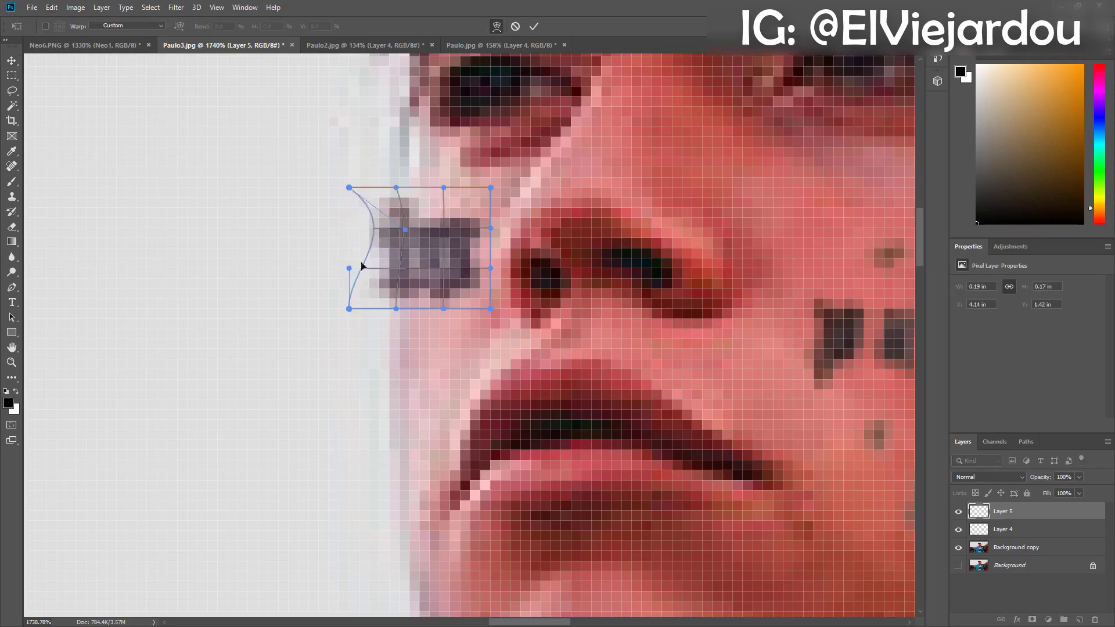
pyautogui.moveTo(371, 256); pyautogui.dragTo(394, 273)
pyautogui.moveTo(482, 221); pyautogui.dragTo(489, 201)
pyautogui.moveTo(348, 187); pyautogui.dragTo(393, 188)
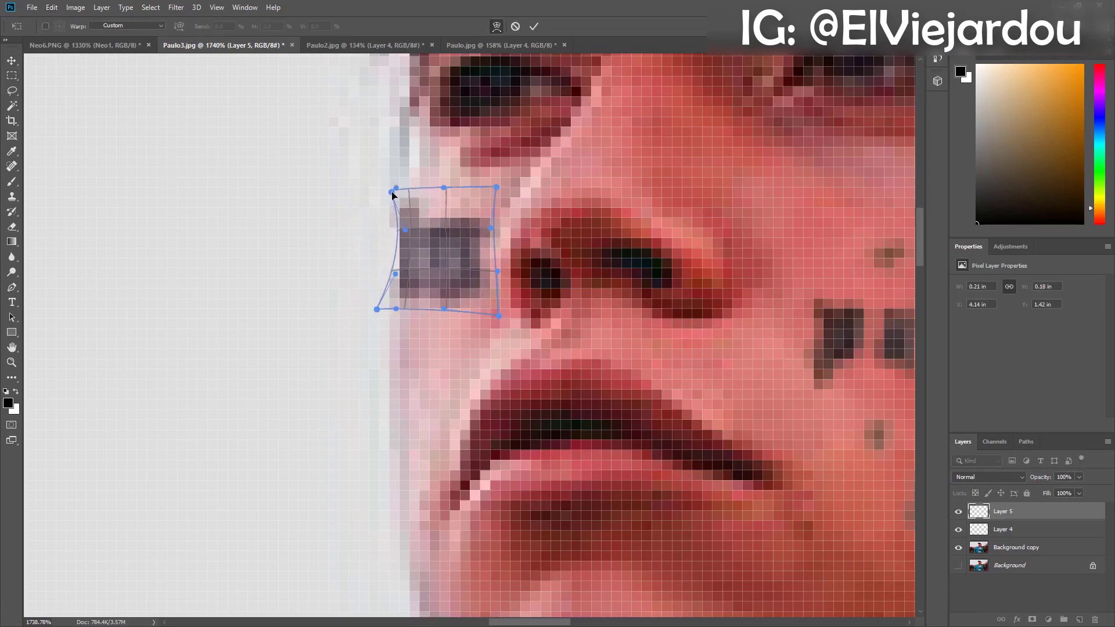
pyautogui.press('Return')
# Fit both the portrait and the collage in view, ending on the capped portrait.
pyautogui.press('z')
pyautogui.hotkey('ctrl', '0')
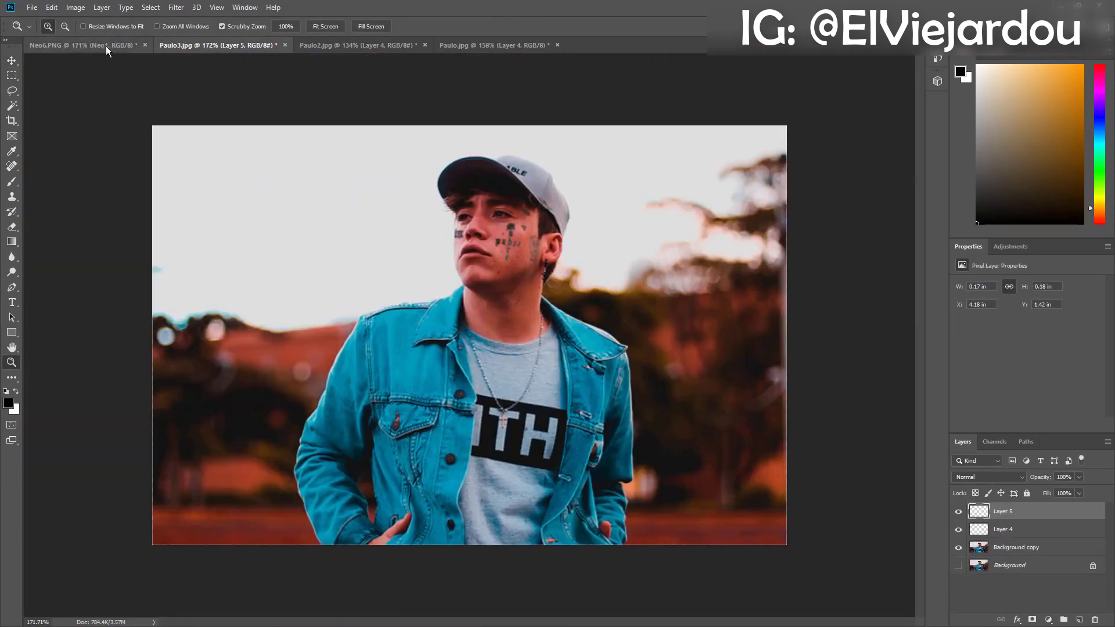
pyautogui.click(105, 46)
pyautogui.hotkey('ctrl', '0')
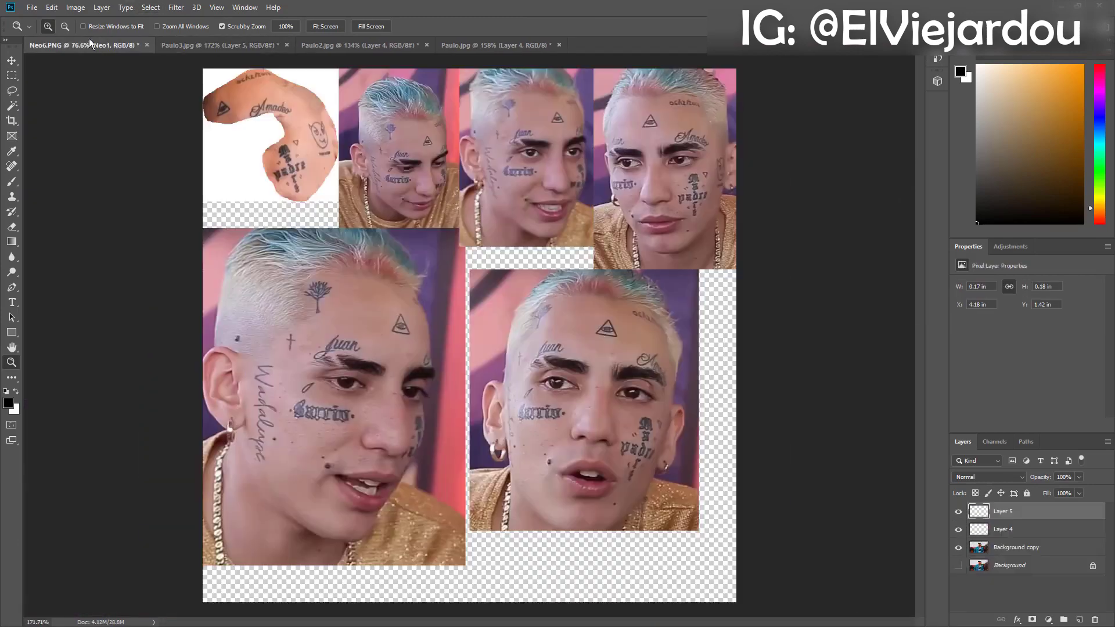
pyautogui.click(220, 44)
# Select Layer 4 and zoom in to inspect the cheek tattoos.
pyautogui.click(958, 529)
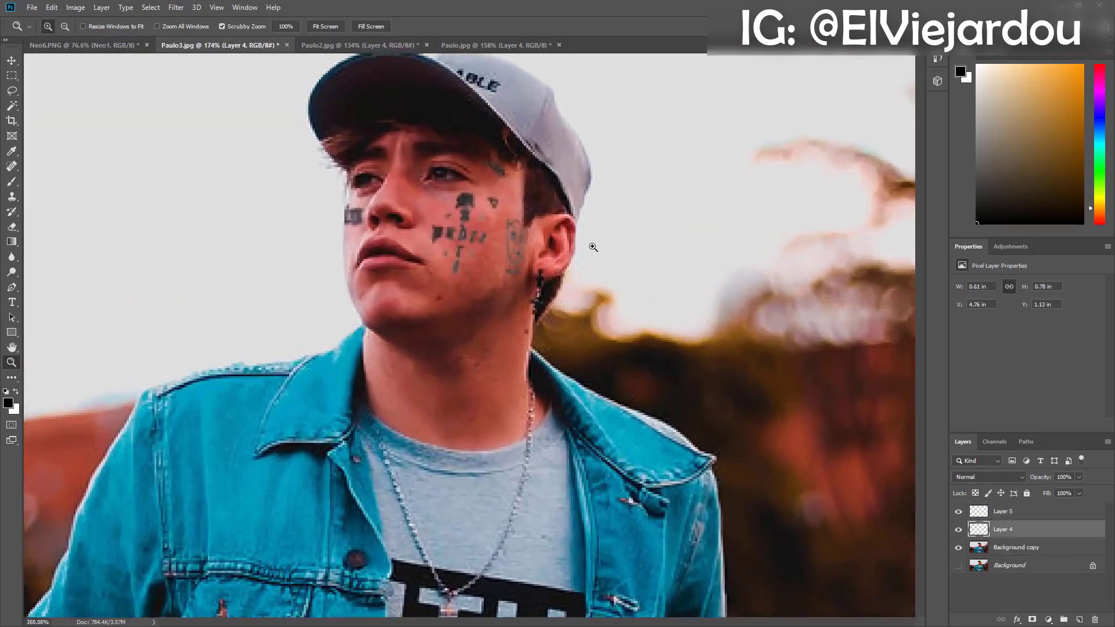
pyautogui.moveTo(554, 255); pyautogui.dragTo(718, 323)
pyautogui.press('i')
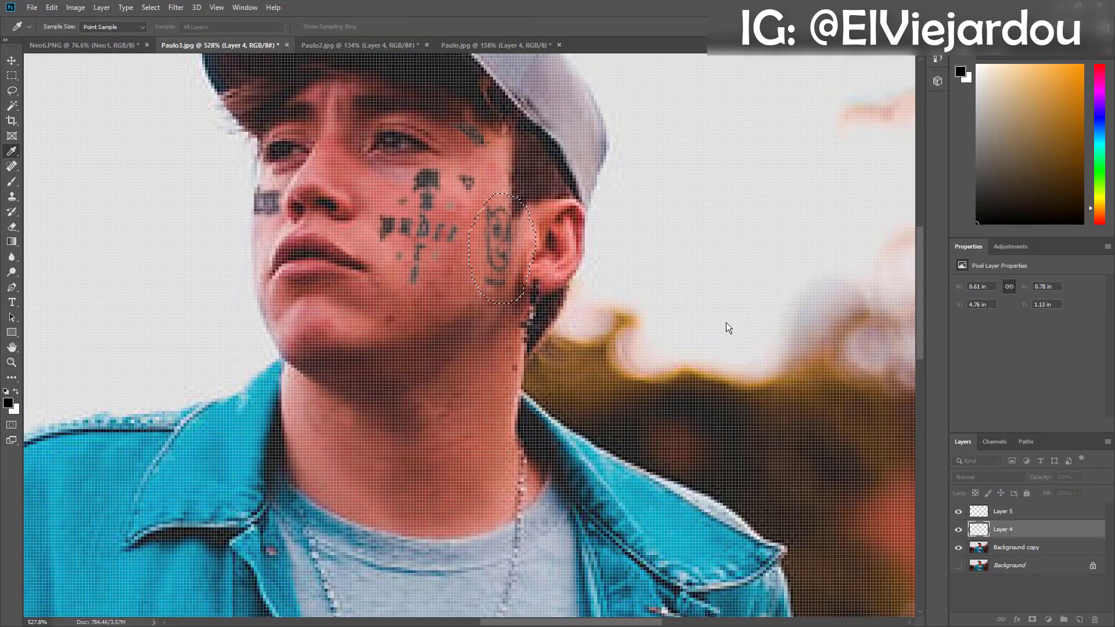
pyautogui.press('z')
pyautogui.scroll(-5, 531, 255)
pyautogui.scroll(7, 531, 255)
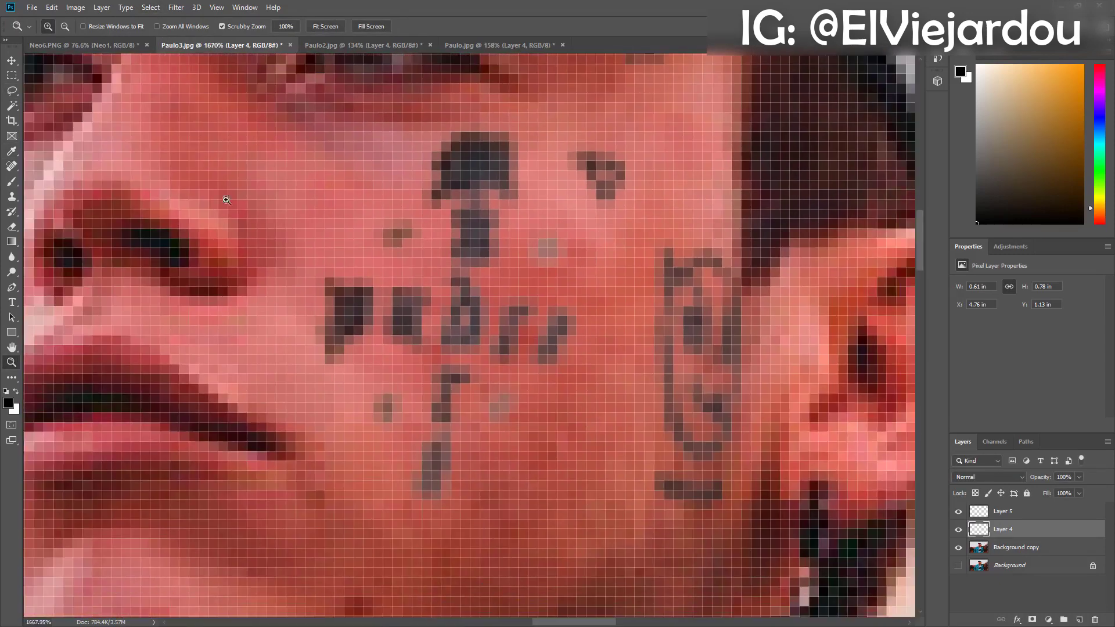
# Zoom out, merge Layer 4 into Layer 5, and hide Layer 5 to see the bare face.
pyautogui.press('i')
pyautogui.scroll(-3, 750, 319)
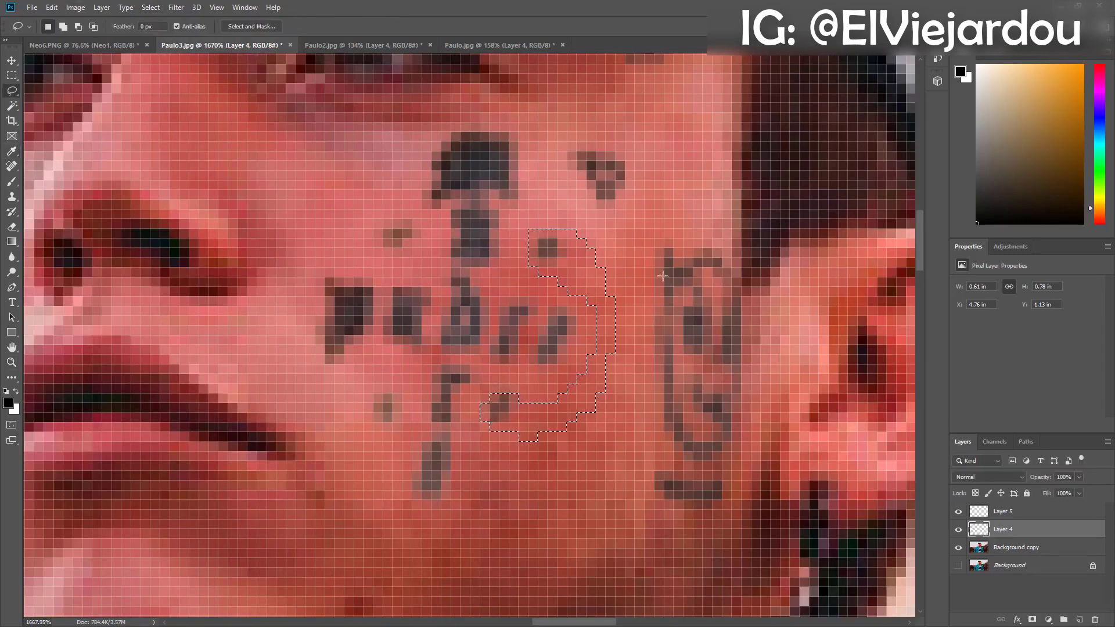
pyautogui.press('z')
pyautogui.scroll(-4, 604, 249)
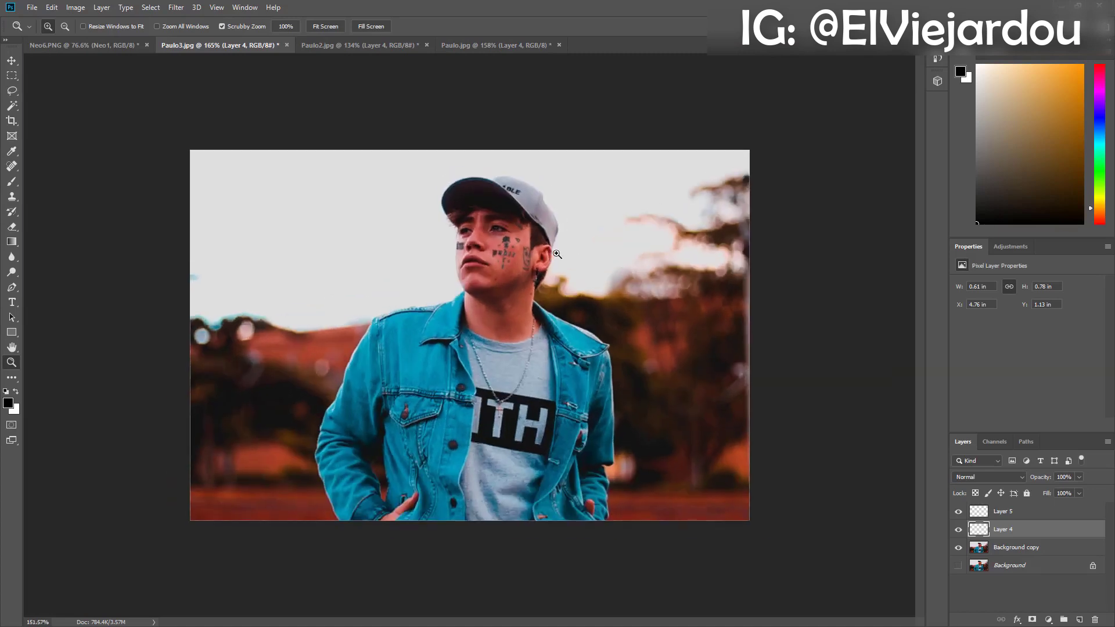
pyautogui.press('Delete')
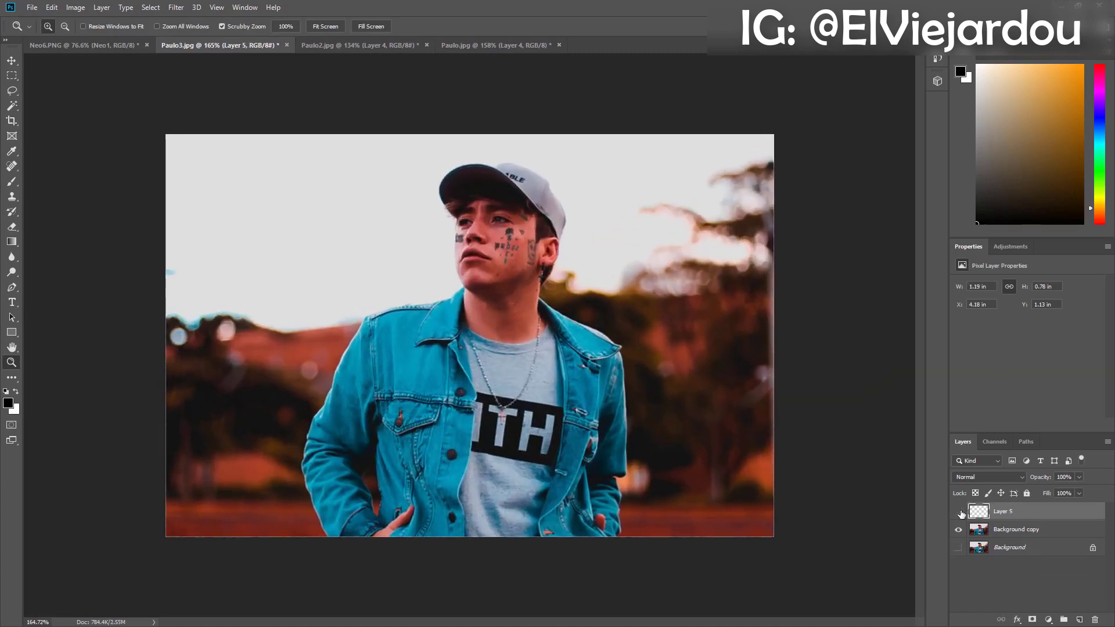
pyautogui.click(959, 511)
# Show Layer 5 again, then on Paulo2.jpg hide and reshow Layer 4's tattoos.
pyautogui.click(958, 511)
pyautogui.click(959, 511)
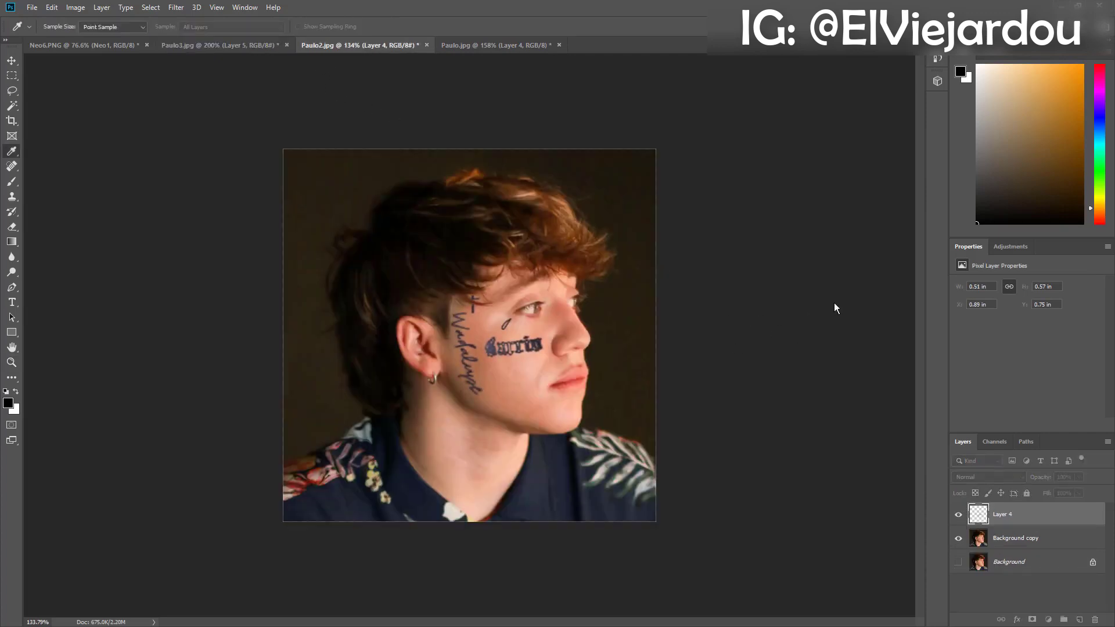
pyautogui.press('z')
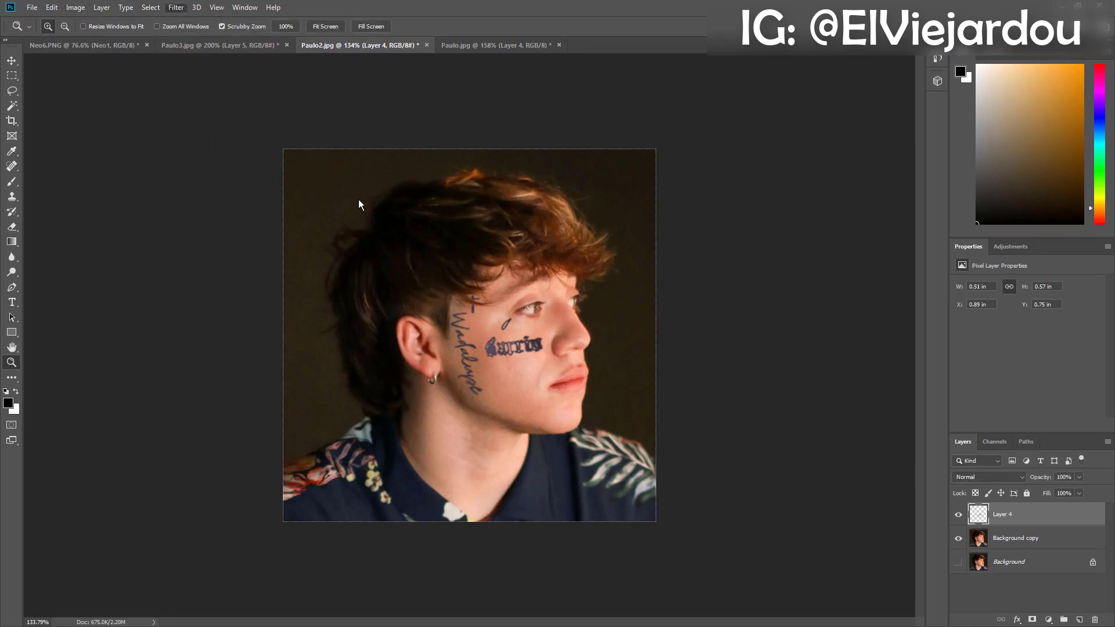
pyautogui.press('h')
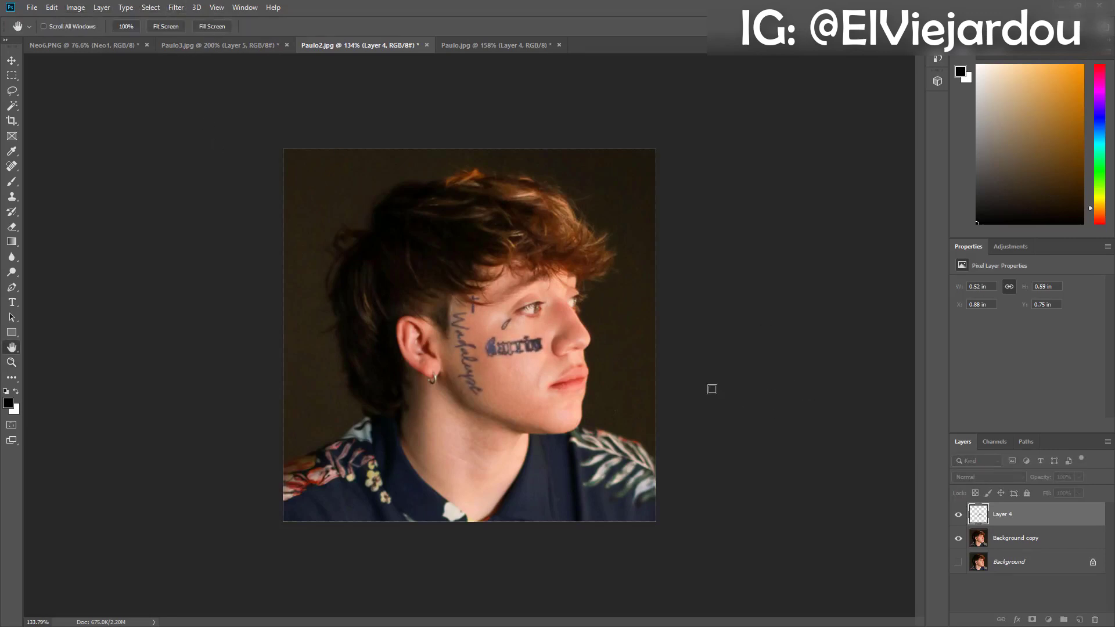
pyautogui.press('z')
pyautogui.scroll(-1, 730, 393)
pyautogui.click(959, 515)
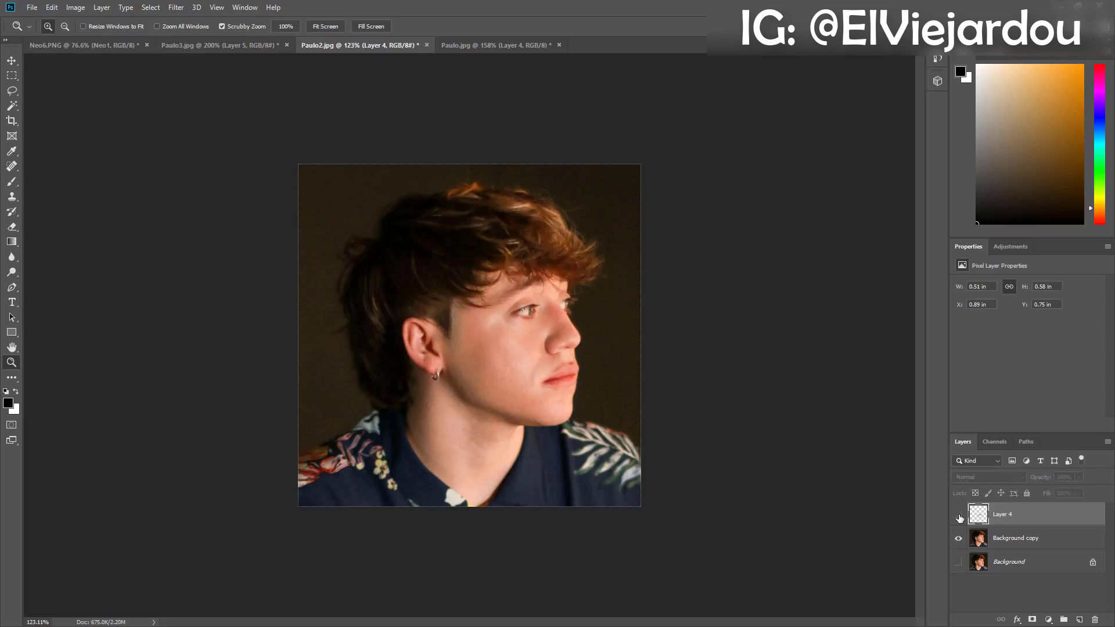
pyautogui.click(959, 516)
# On Paulo.jpg, hide Layer 4 and show it again to compare before and after.
pyautogui.click(959, 515)
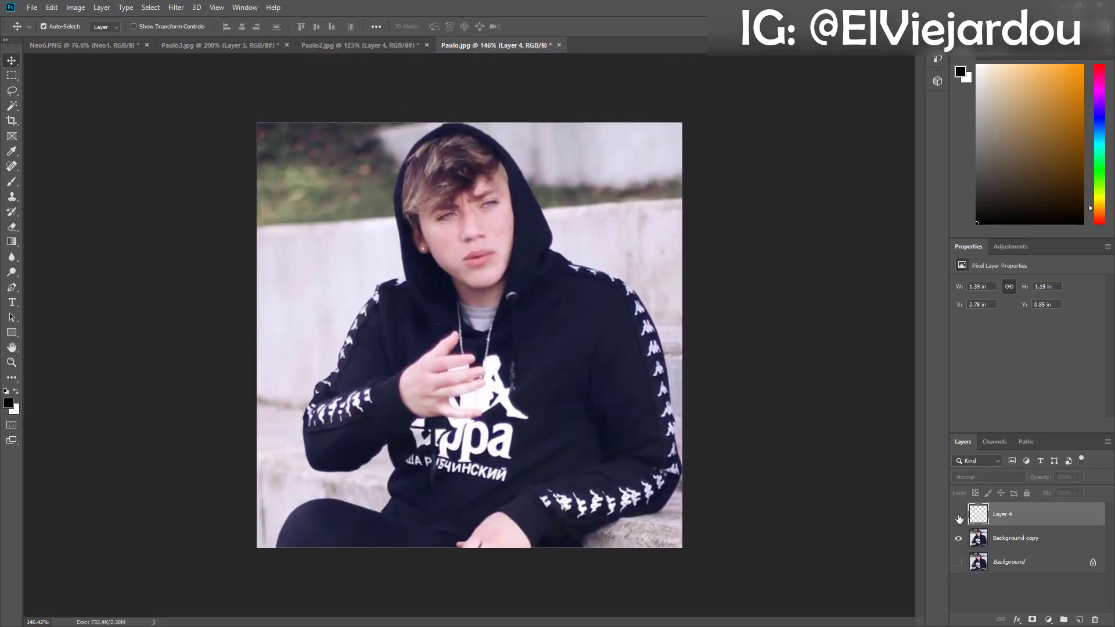
pyautogui.click(958, 516)
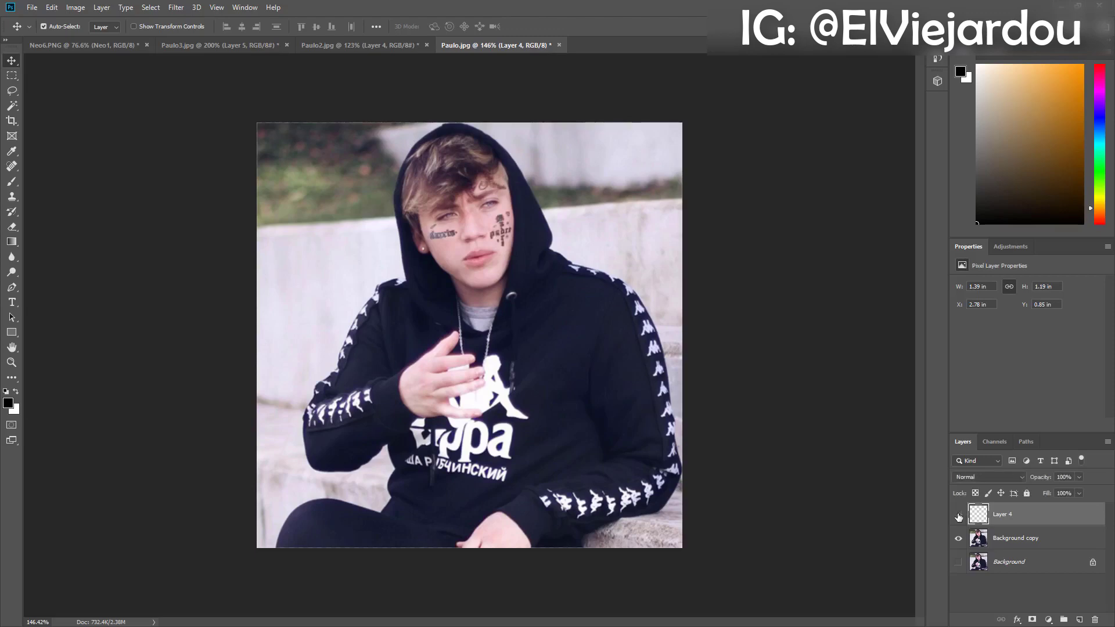
pyautogui.click(959, 516)
pyautogui.click(958, 515)
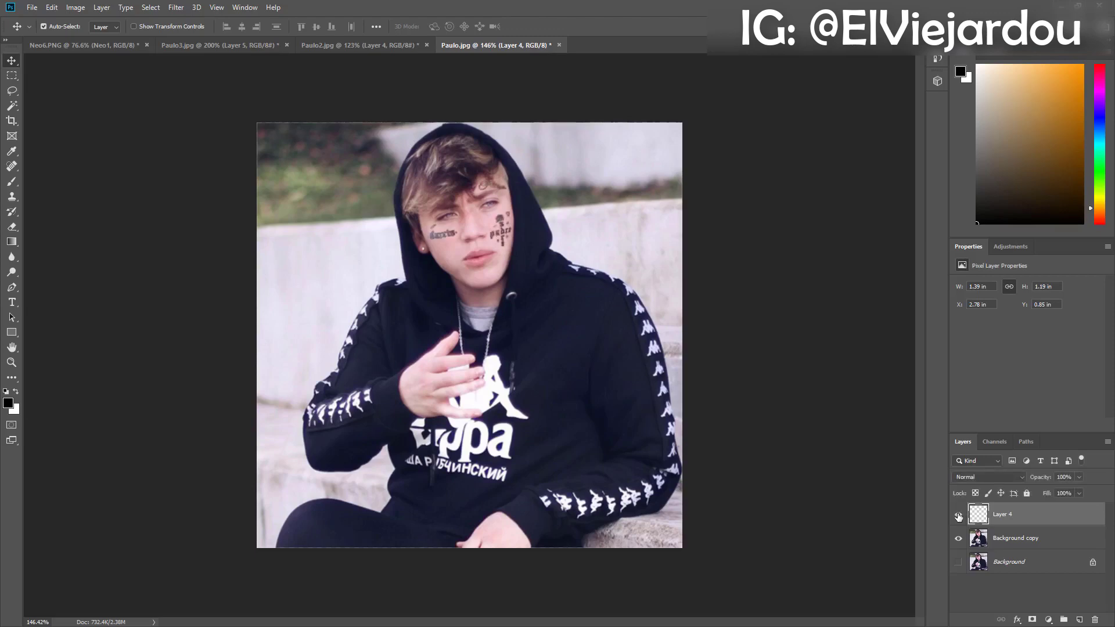